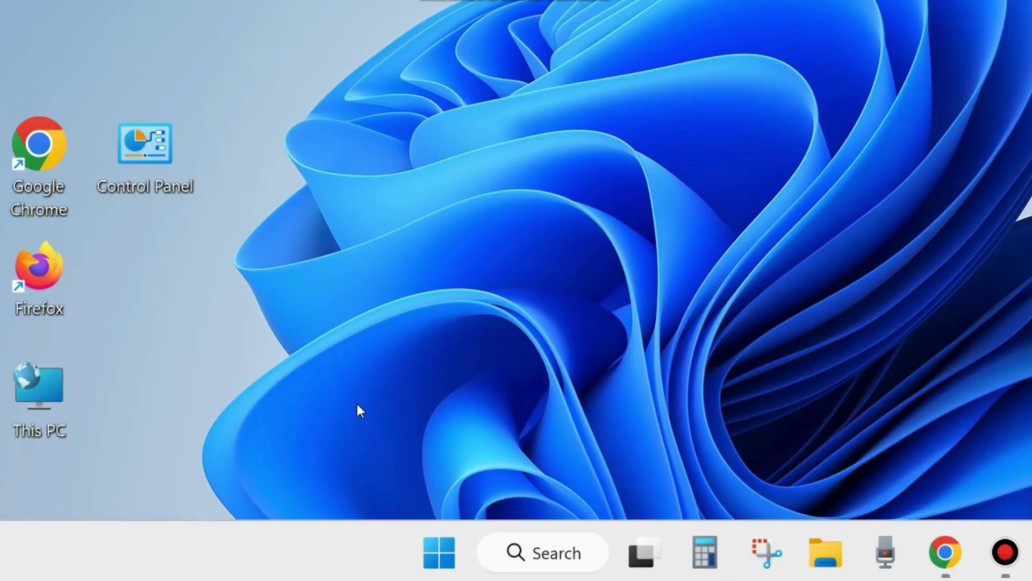
- Find Microsoft Office Home and Student 2021 in Control Panel's installed programs, then close the window
left_click(156, 164)
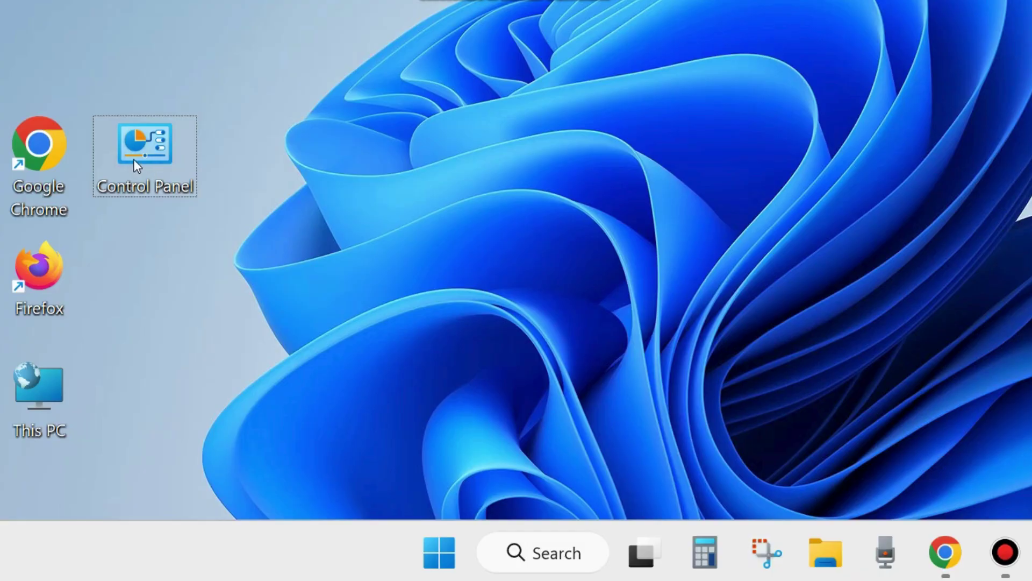
double_click(134, 156)
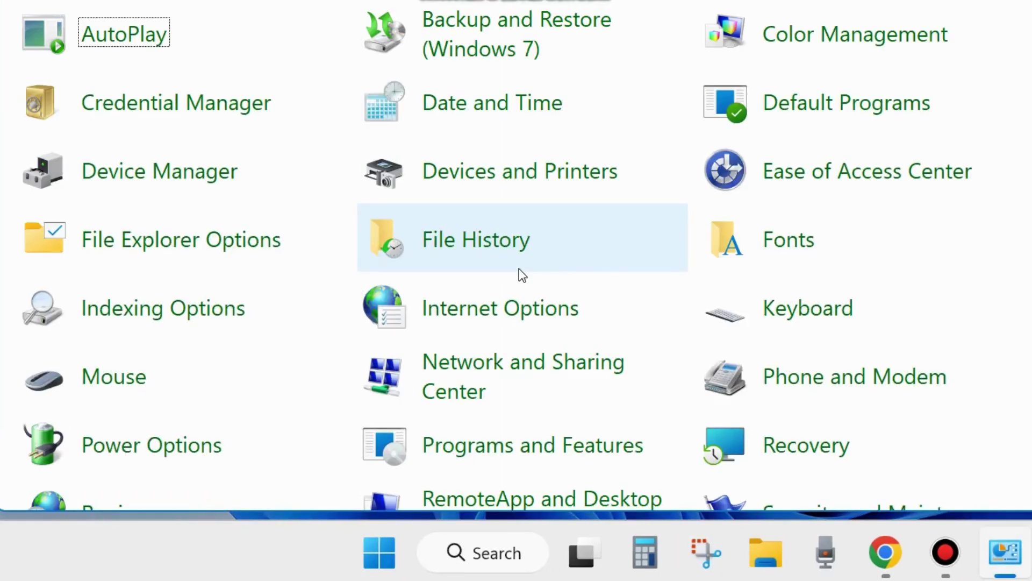
scroll(517, 387, "down", 1)
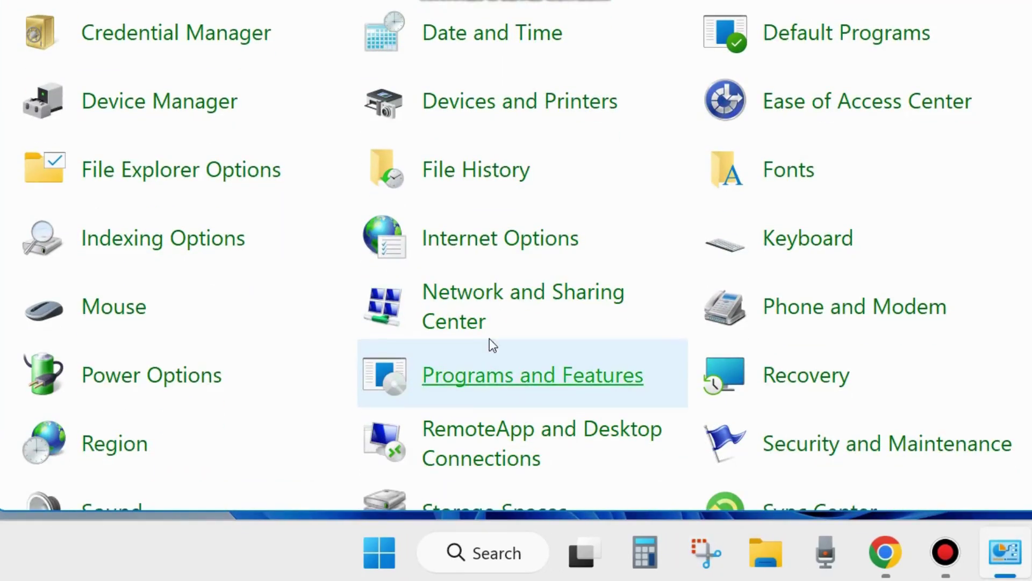
left_click(530, 385)
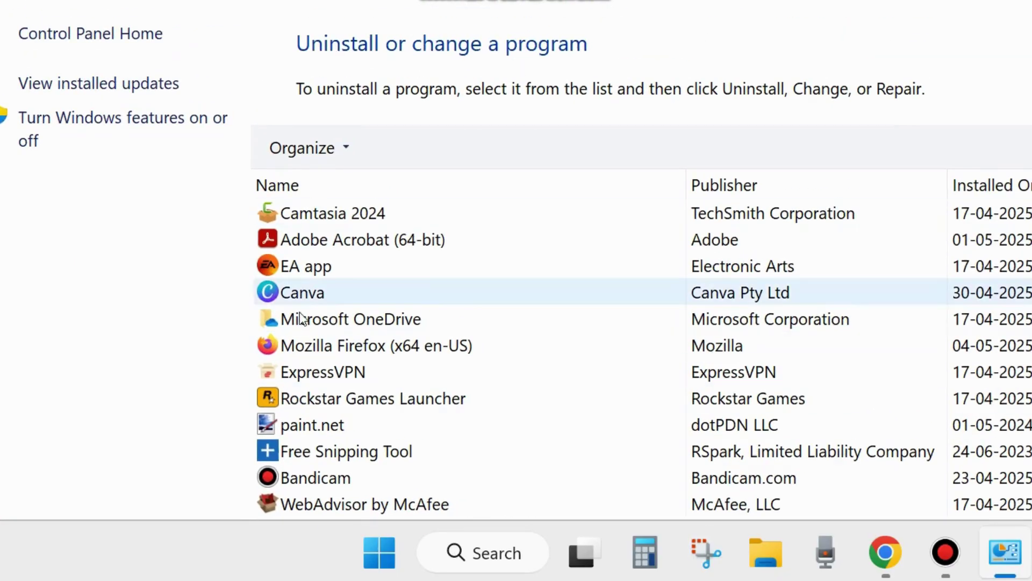
scroll(315, 400, "down", 5)
scroll(315, 399, "down", 5)
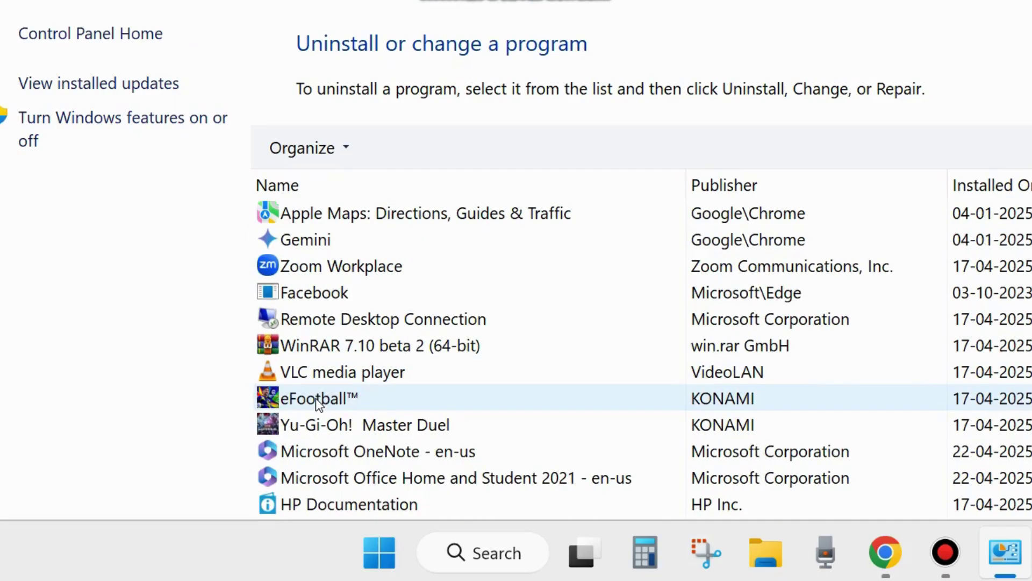
scroll(510, 193, "down", 2)
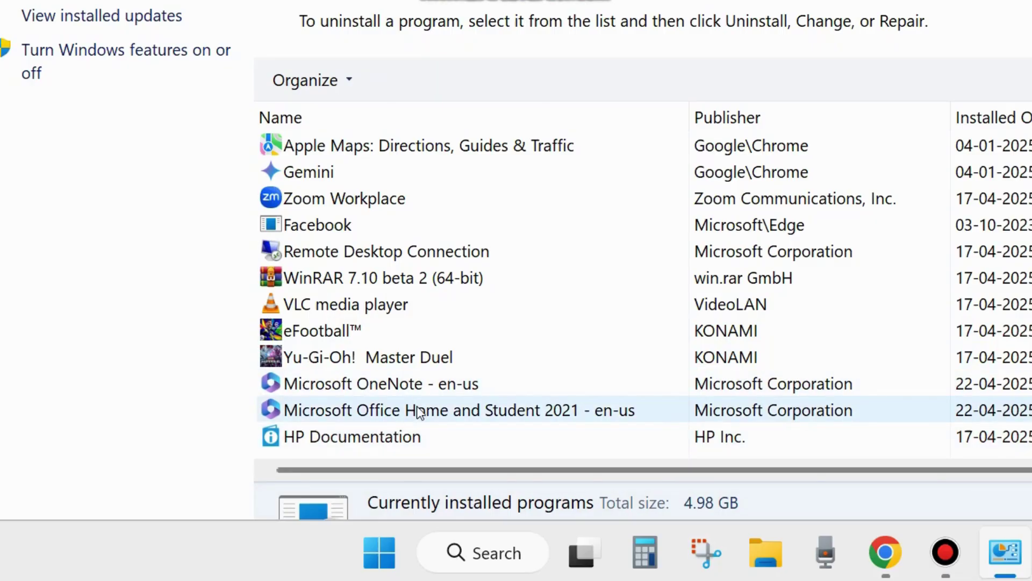
left_click(379, 412)
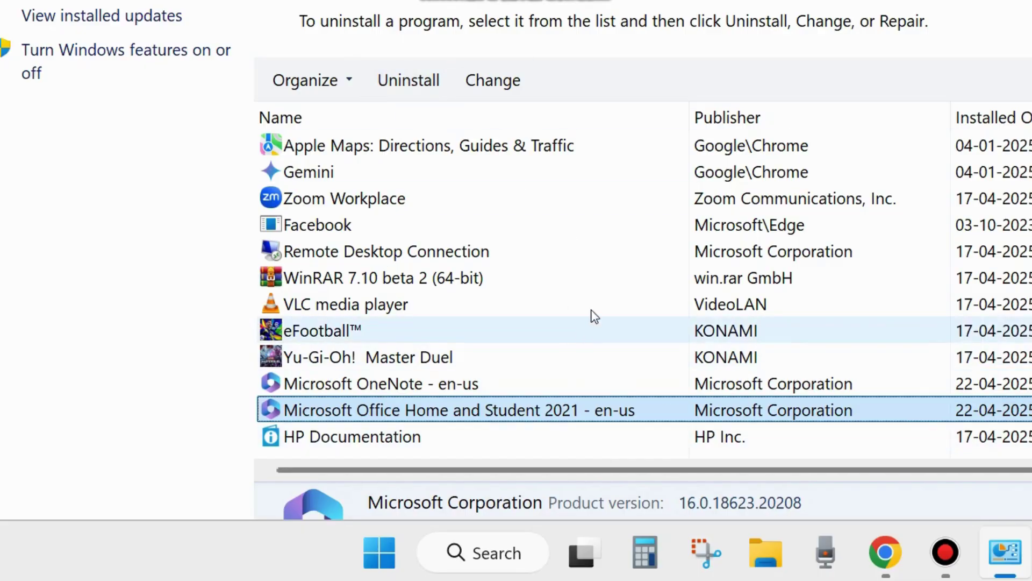
key("alt+F4")
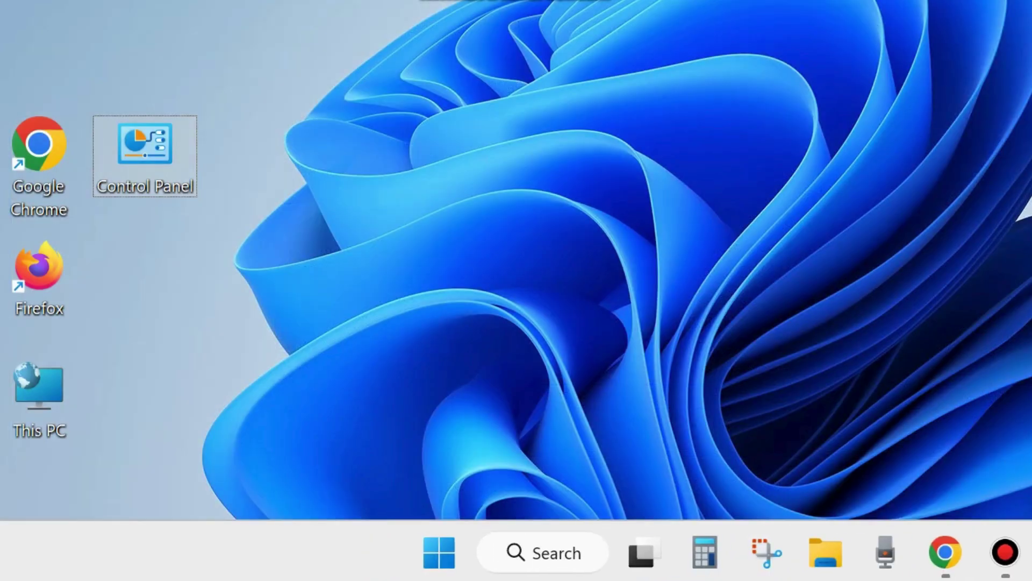
- Bring up the Run dialog from the Start quick-links menu and centre it on screen
right_click(442, 558)
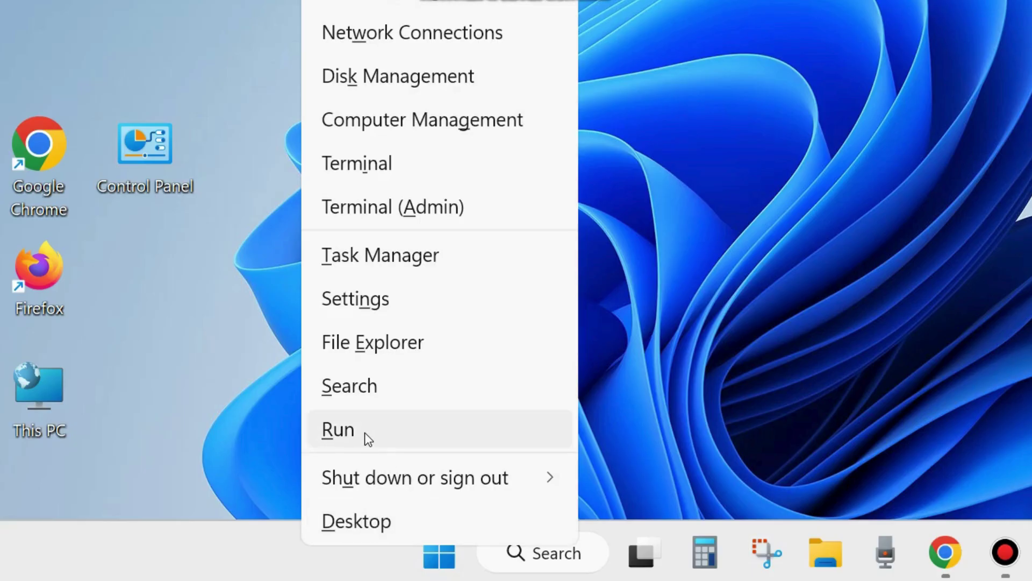
left_click(364, 432)
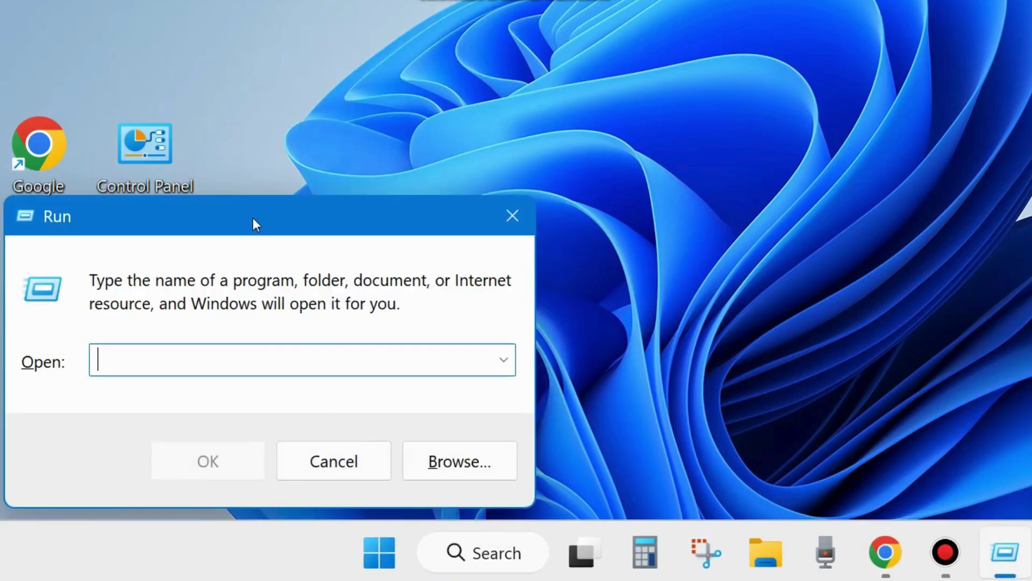
left_click_drag(252, 218, 523, 131)
type("t")
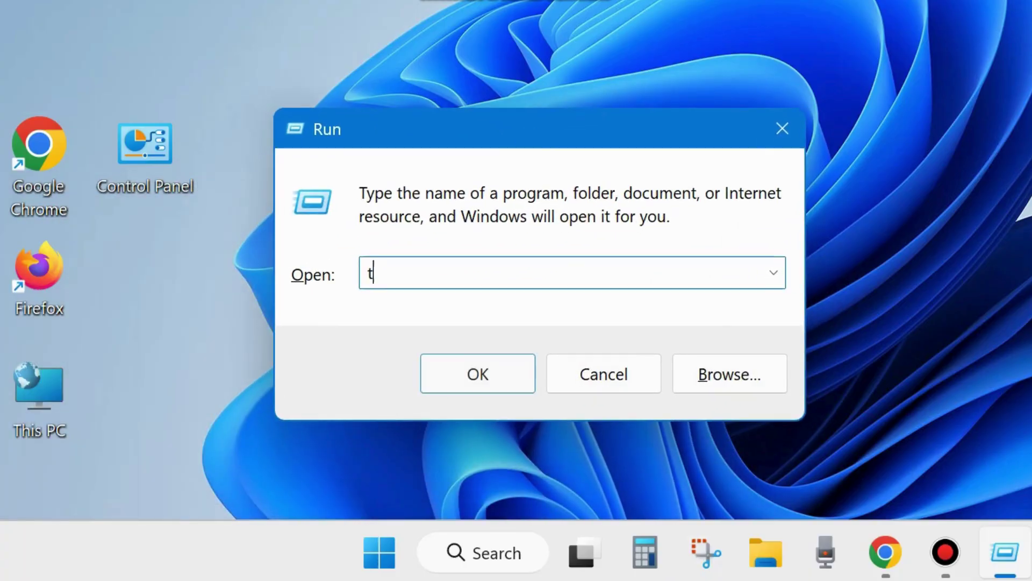
type("emp")
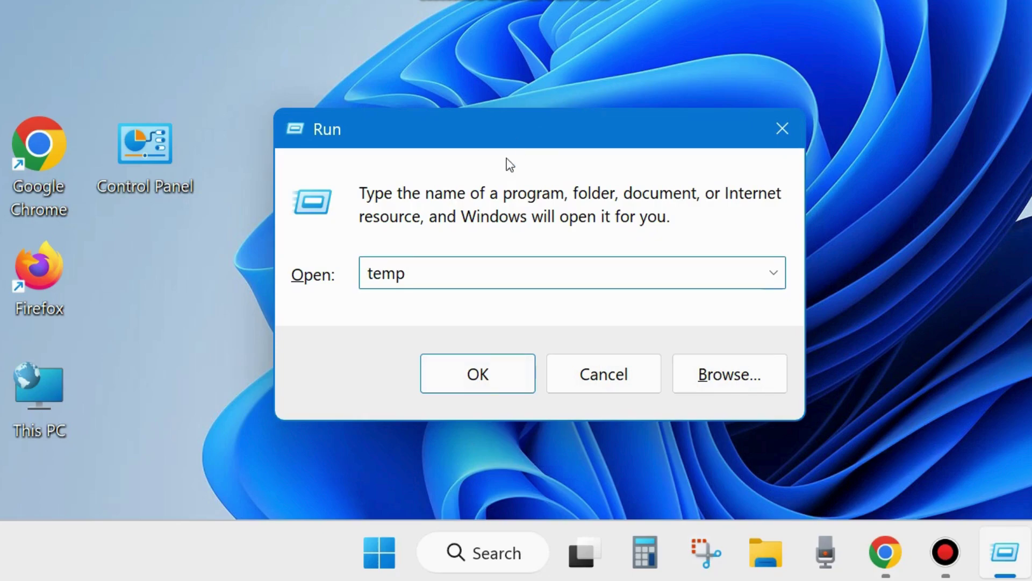
- Open Temp with access granted, delete everything except the in-use text file, then close Explorer
left_click(482, 376)
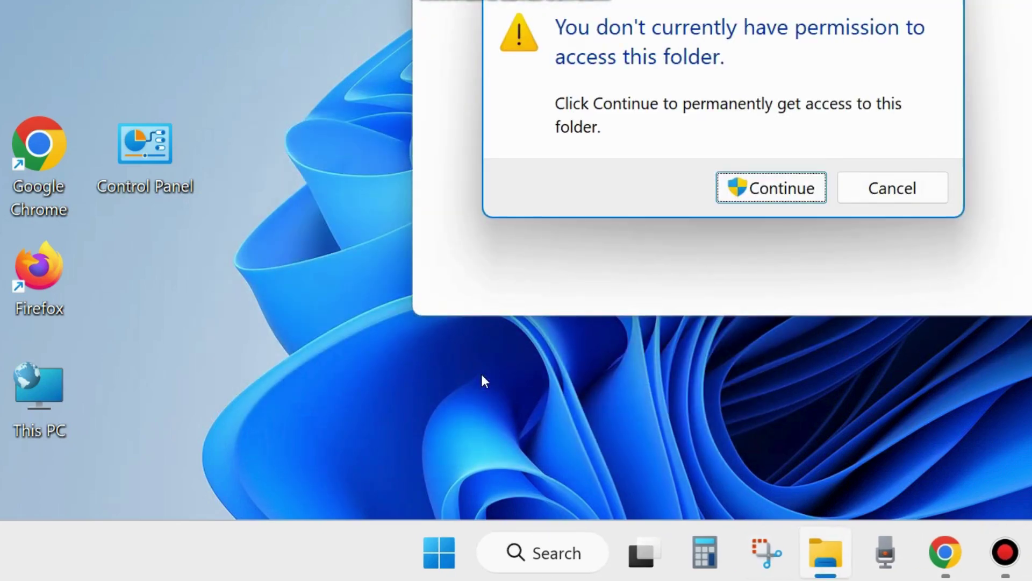
left_click(768, 202)
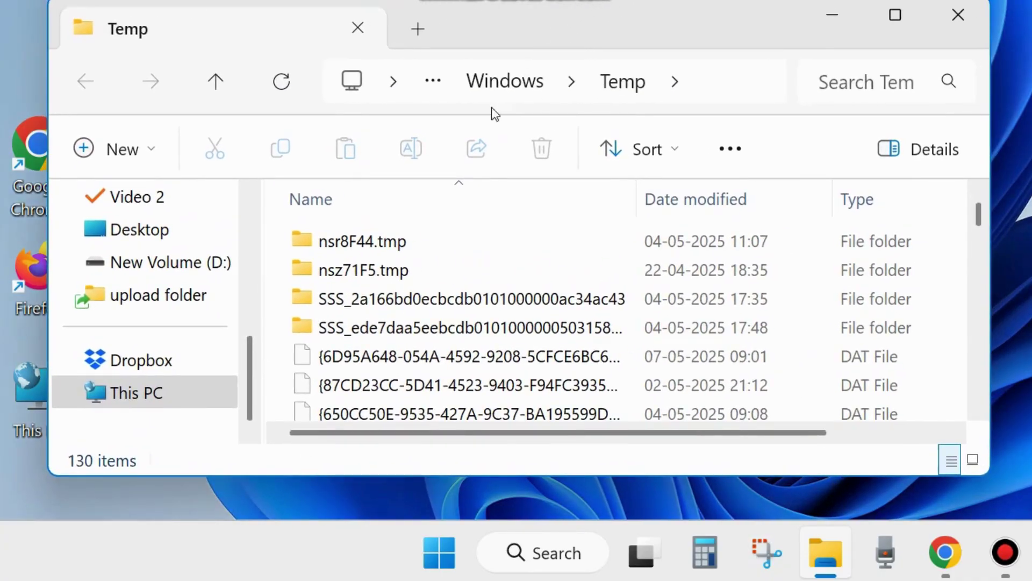
left_click(377, 309)
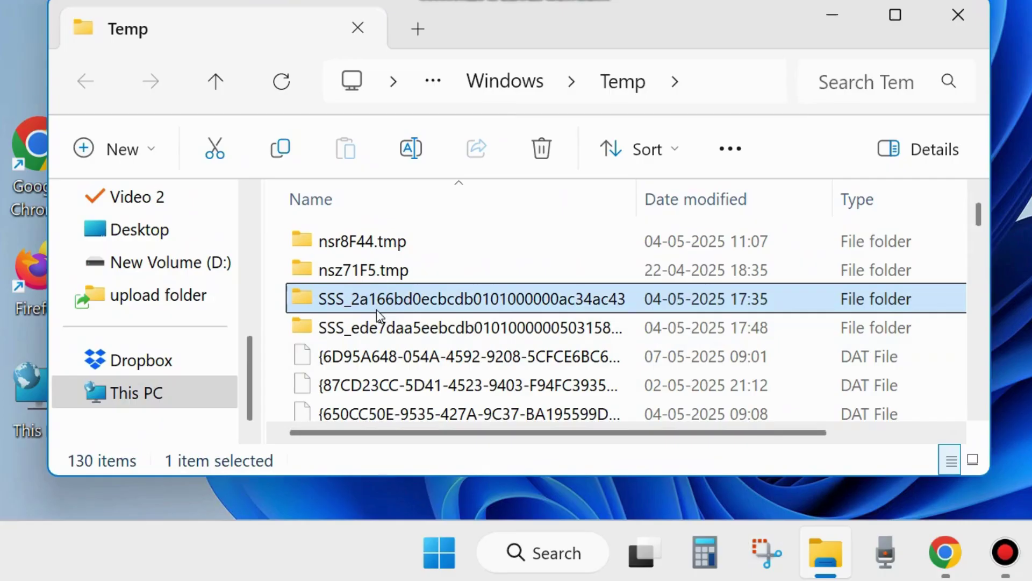
key("ctrl+a")
left_click(541, 147)
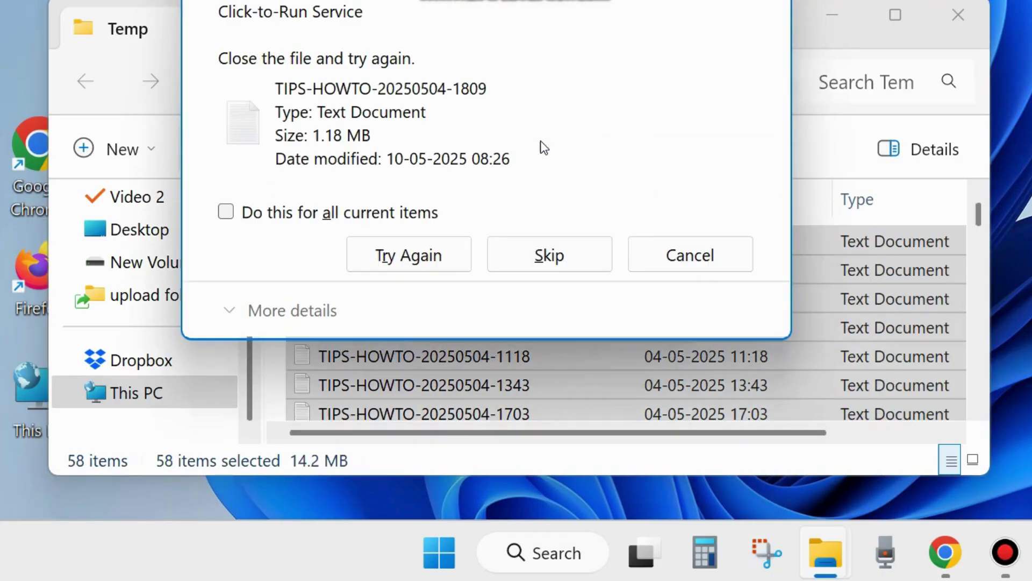
left_click(579, 255)
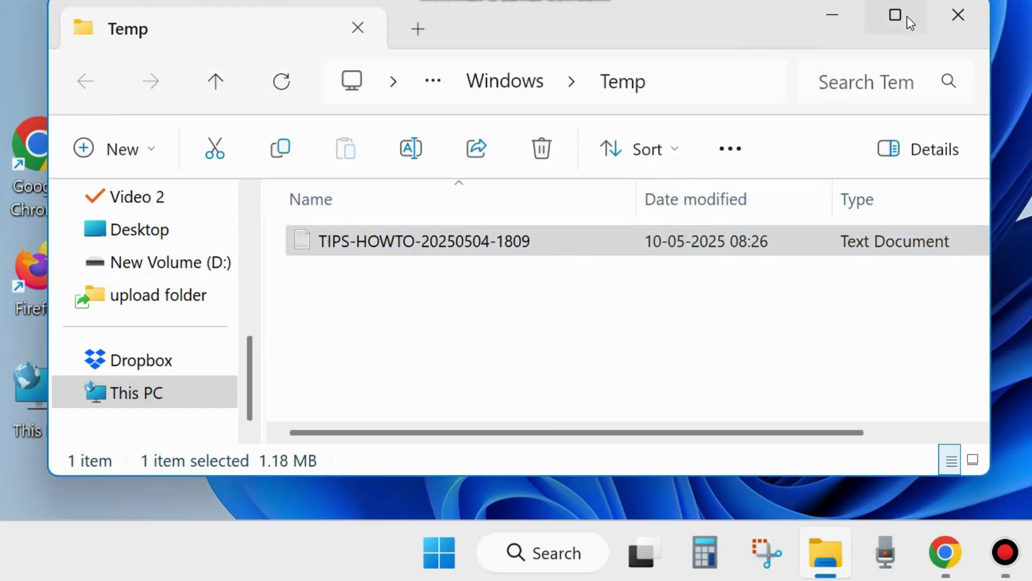
left_click(960, 15)
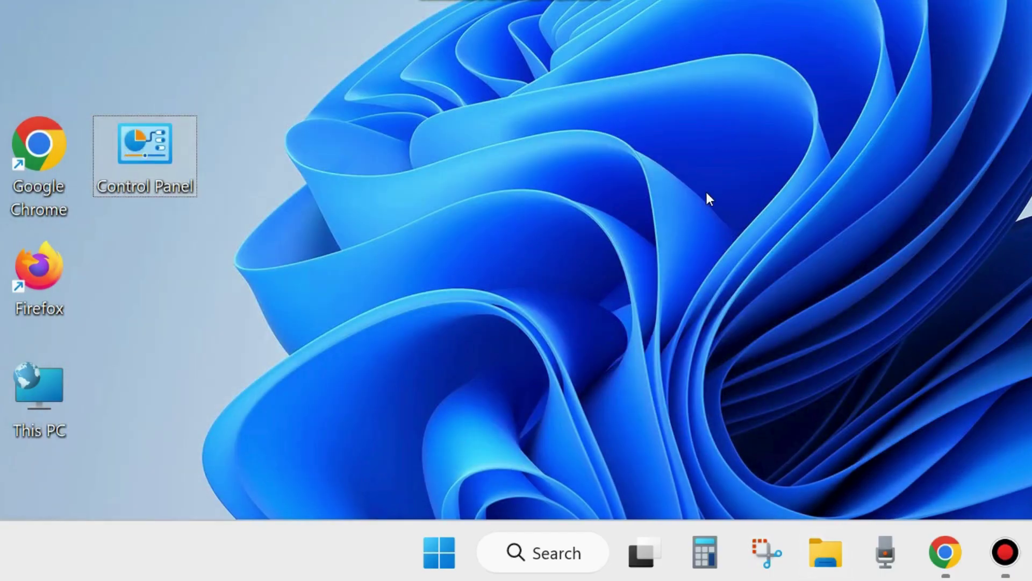
- Launch %temp% from the Run dialog, opening the user's temp folder with 52 items
right_click(443, 546)
left_click(336, 428)
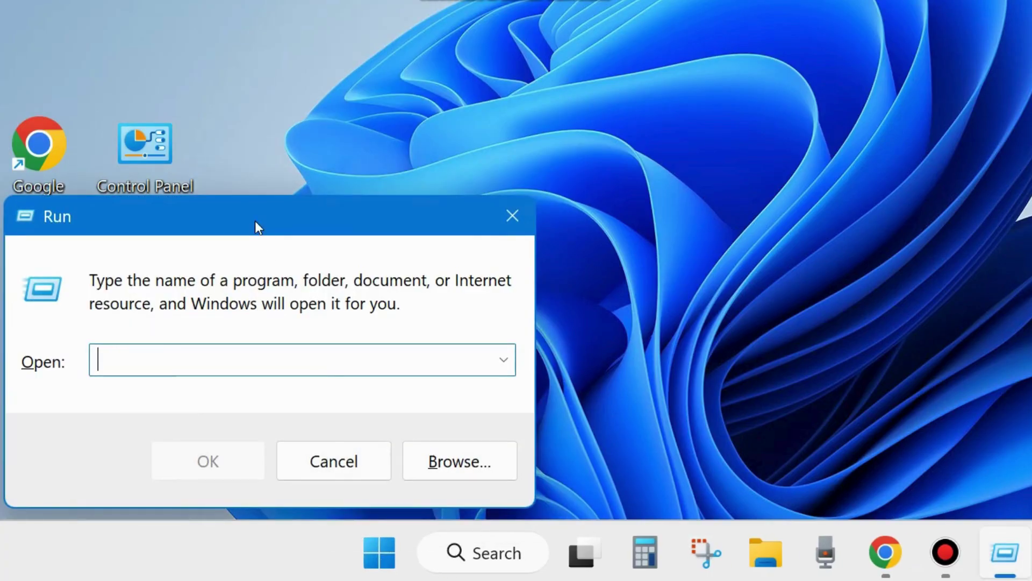
left_click_drag(255, 220, 528, 94)
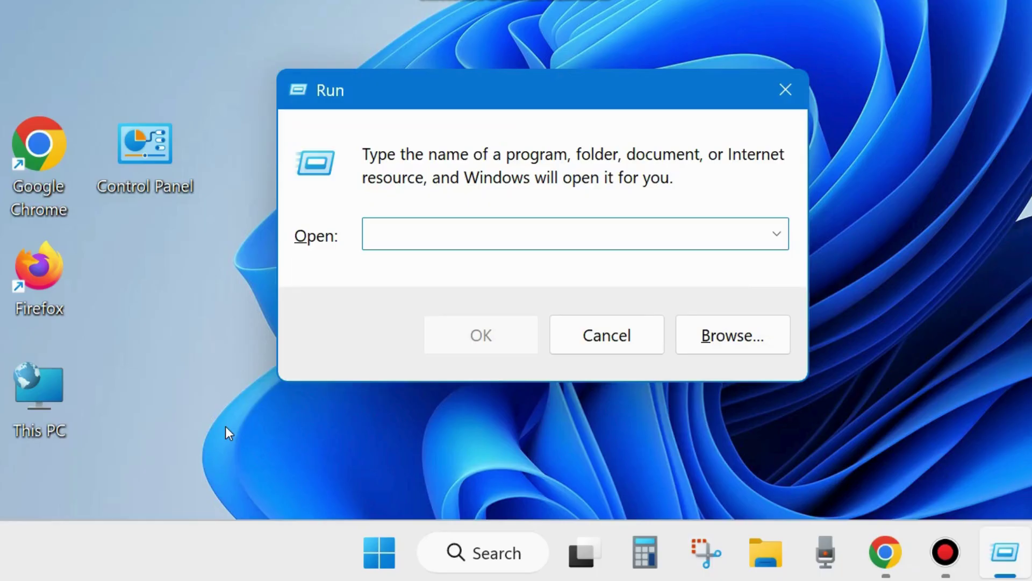
type("%tem")
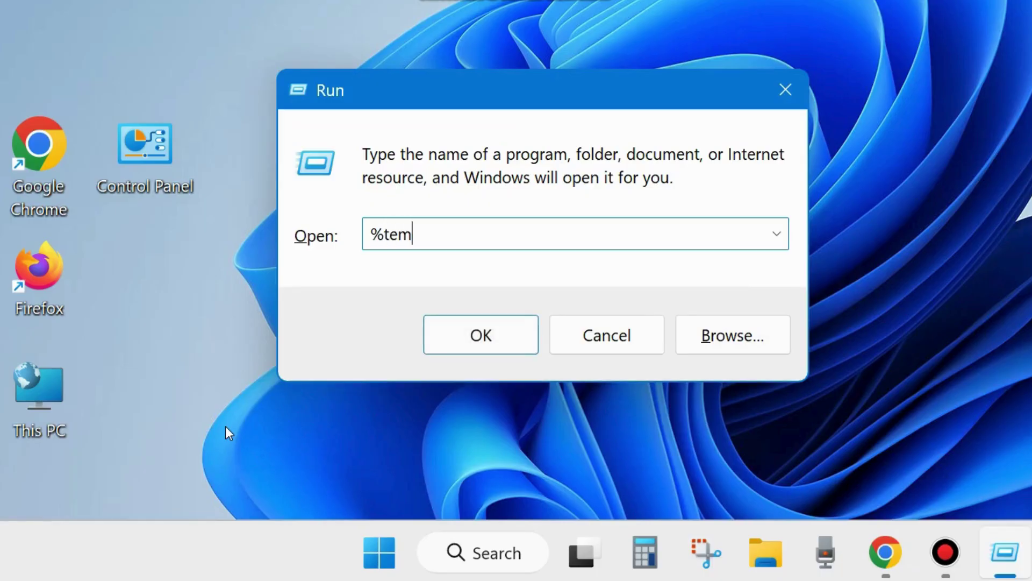
type("p%")
left_click(478, 323)
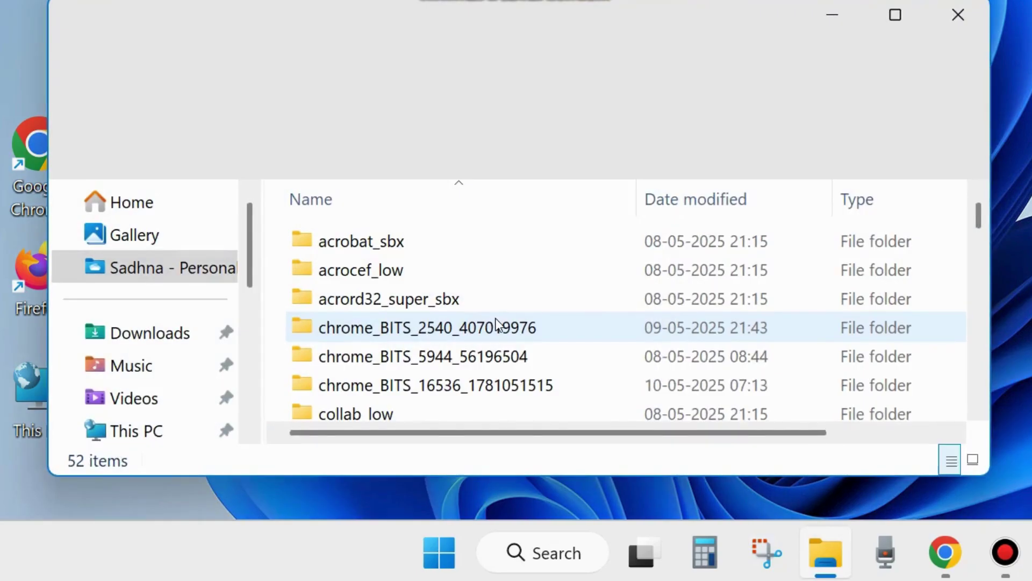
- Delete all items in the user Temp folder, allowing deletion of the msdtadmin folder
left_click(349, 300)
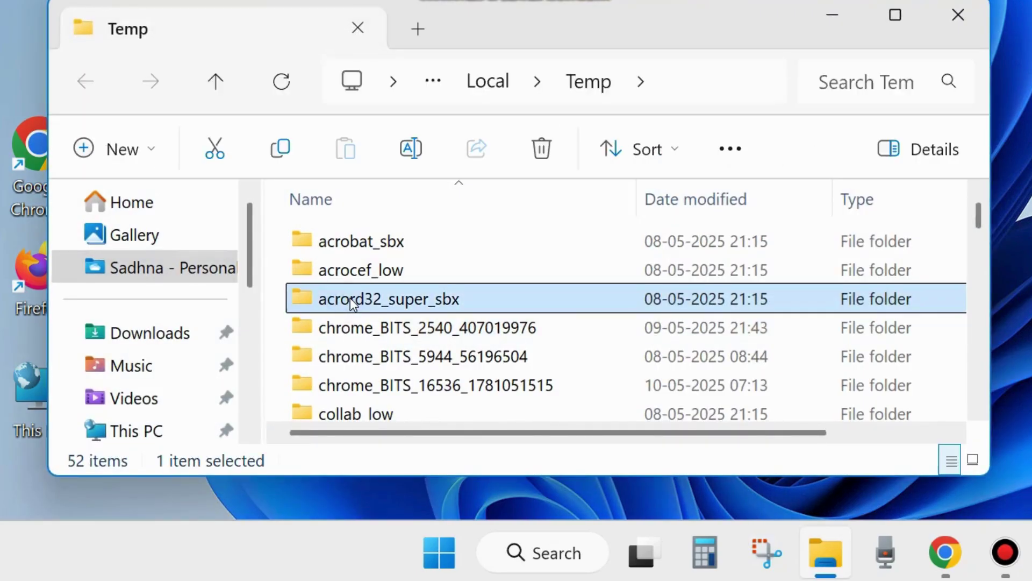
key("ctrl+a")
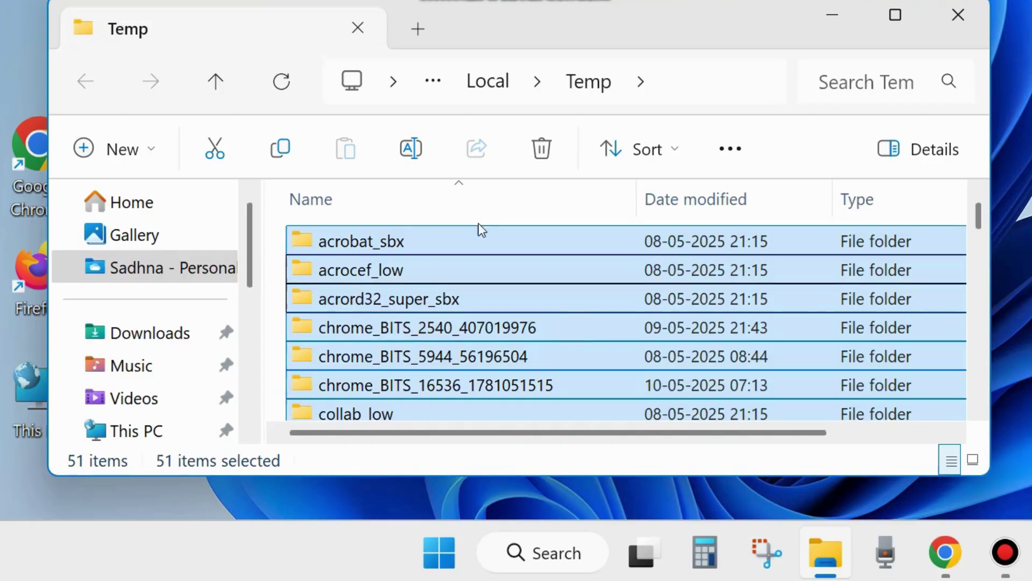
left_click(545, 148)
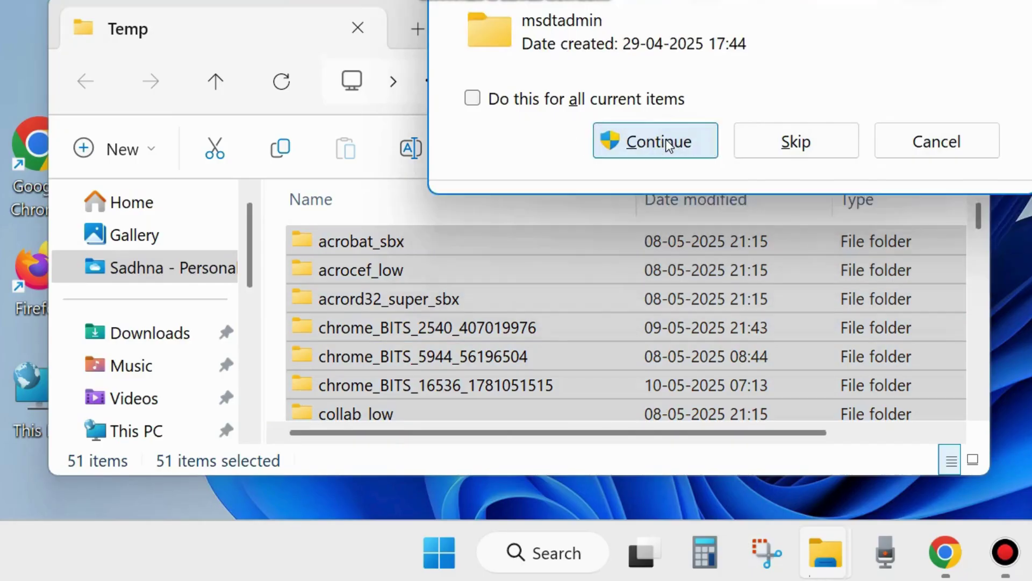
left_click(666, 146)
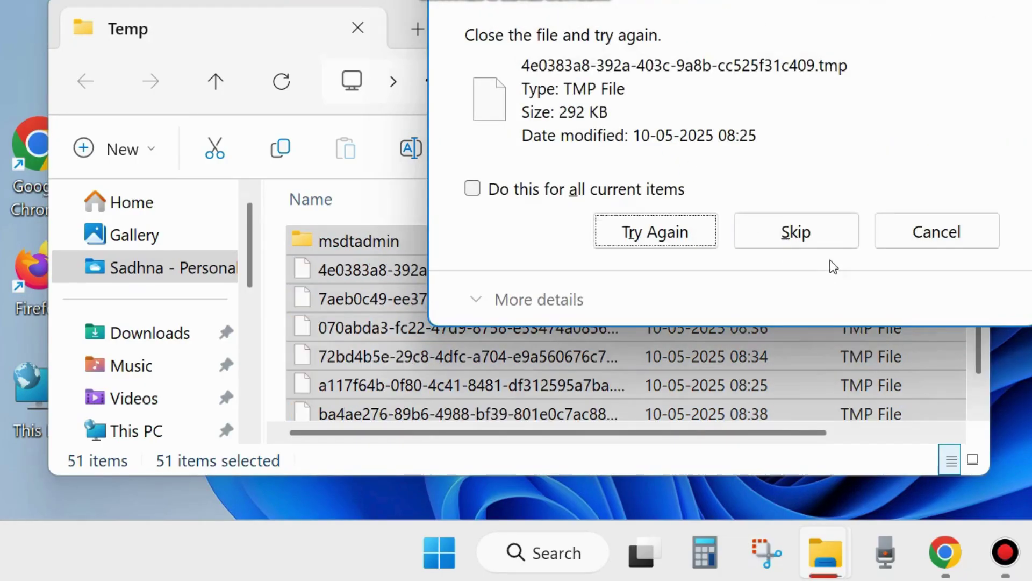
- Skip the in-use TMP files, applying Skip to all remaining ones, and close the folder
left_click(792, 226)
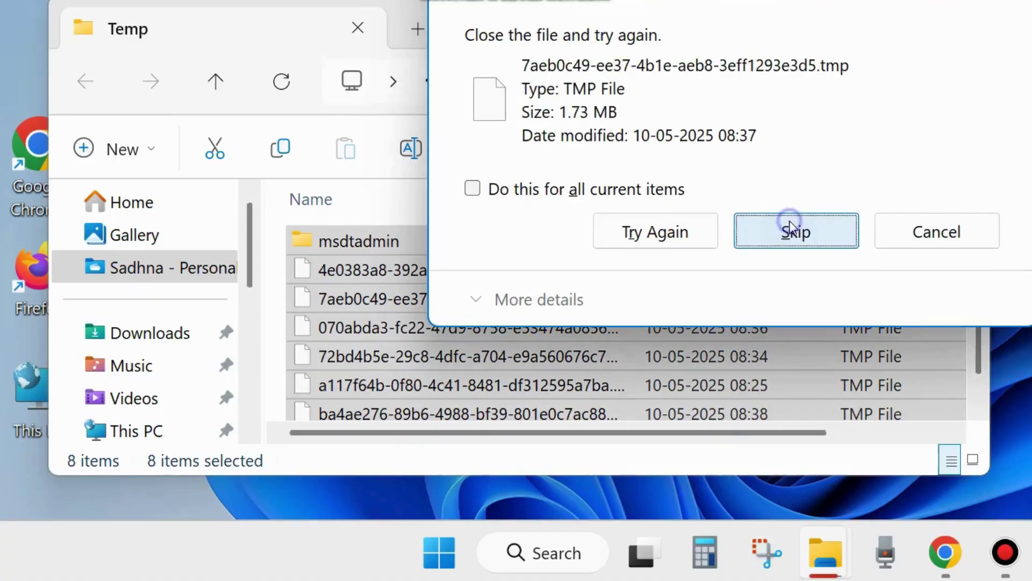
left_click(791, 228)
left_click(791, 228)
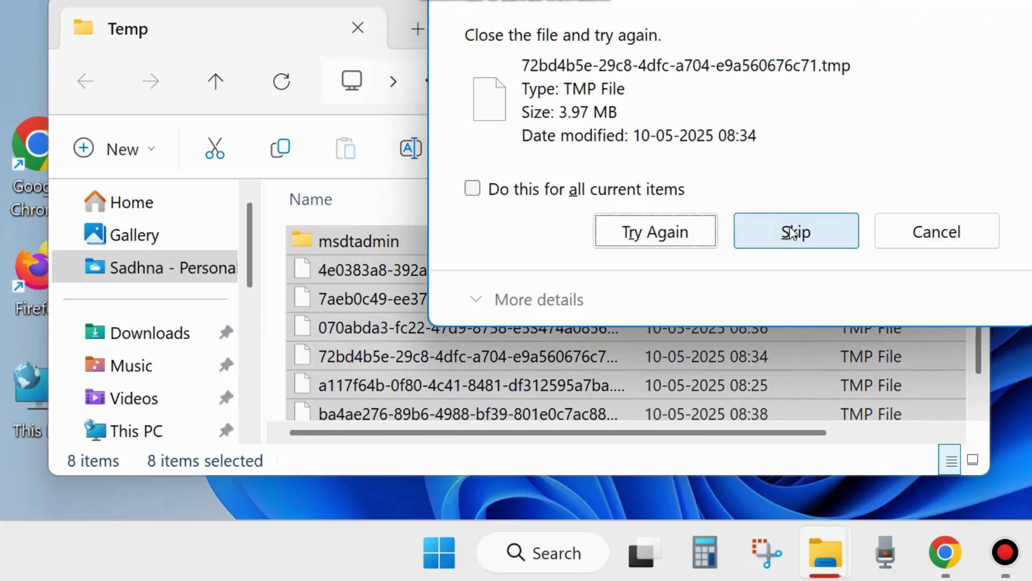
left_click(792, 231)
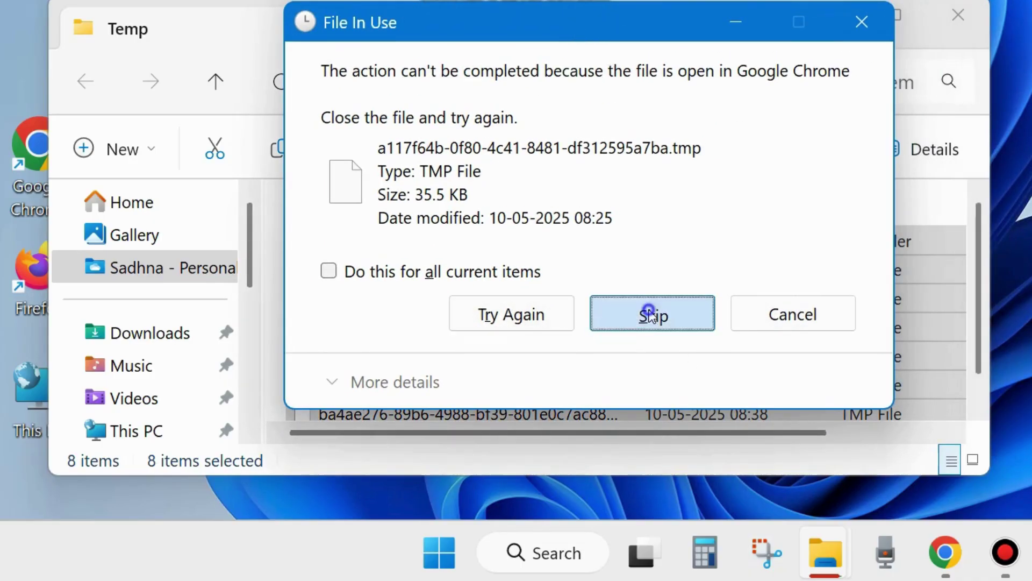
left_click(796, 232)
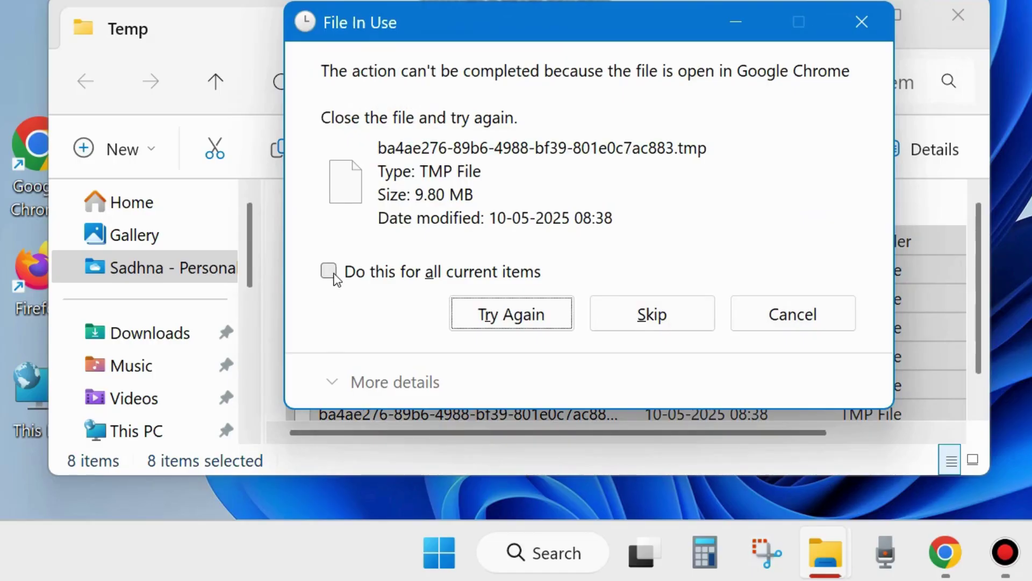
left_click(333, 275)
left_click(604, 313)
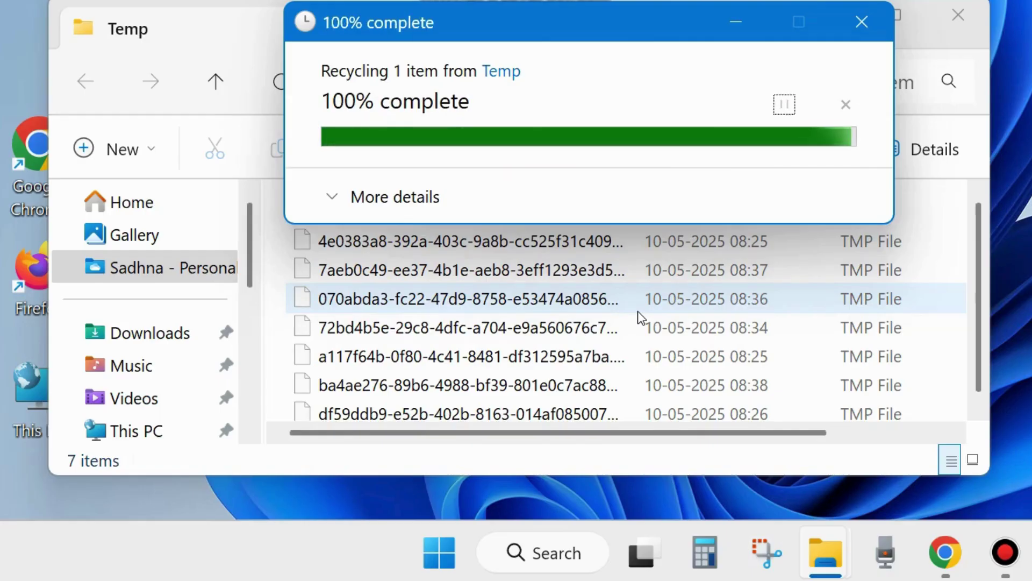
scroll(669, 254, "down", 1)
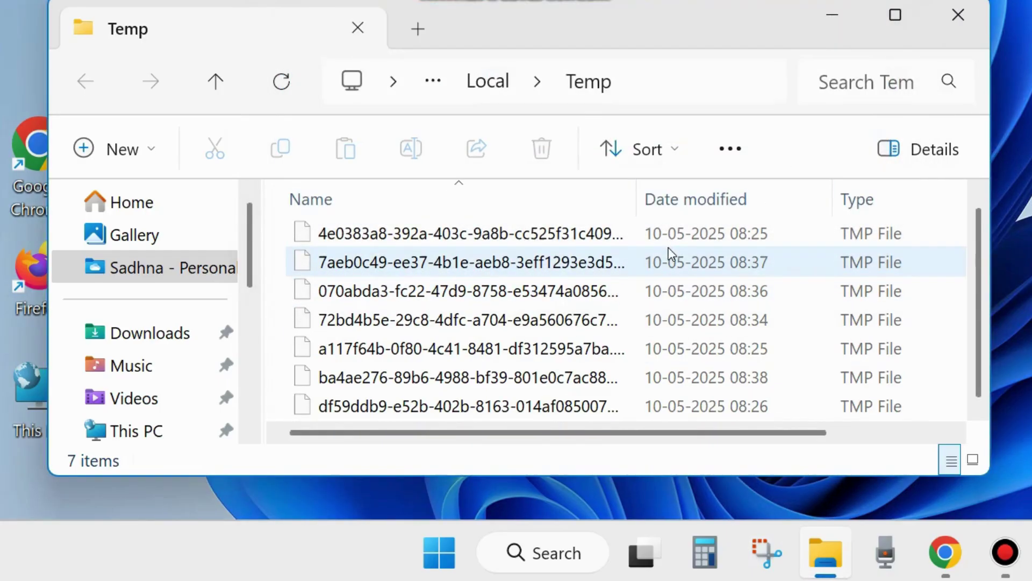
left_click(958, 15)
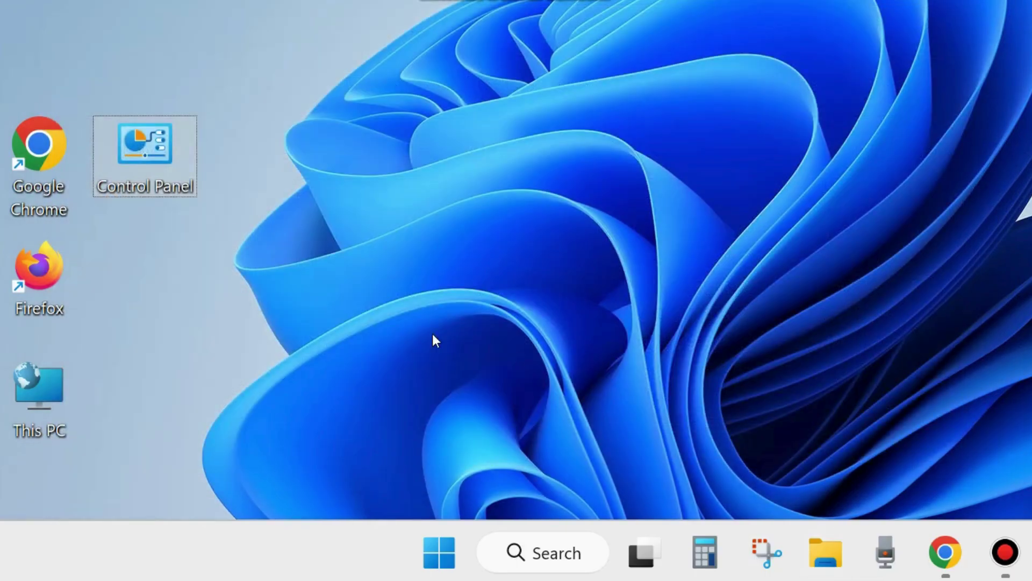
- Open the Prefetch folder from the Run dialog, granting access permission
right_click(440, 549)
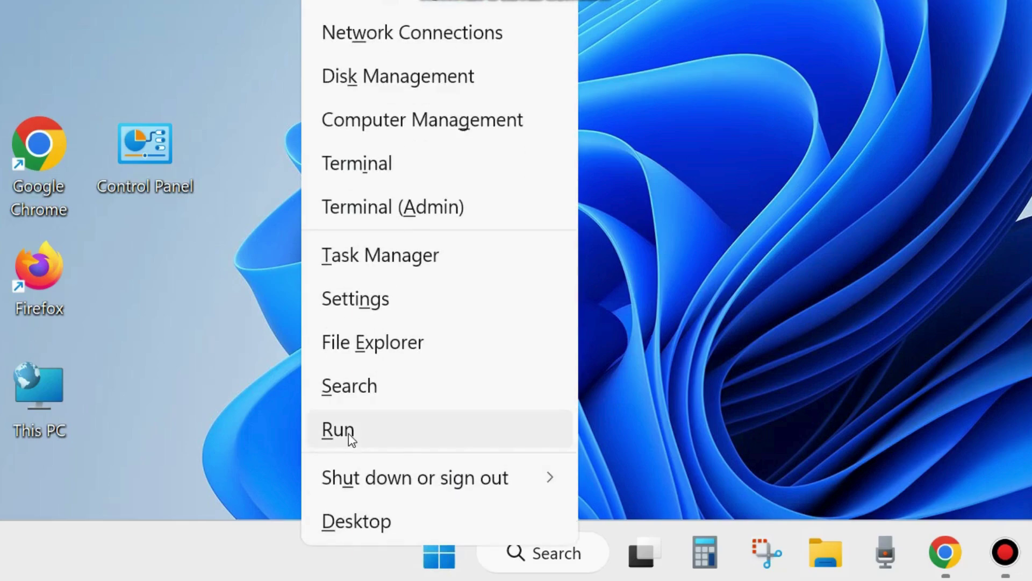
left_click(348, 433)
left_click_drag(246, 208, 451, 125)
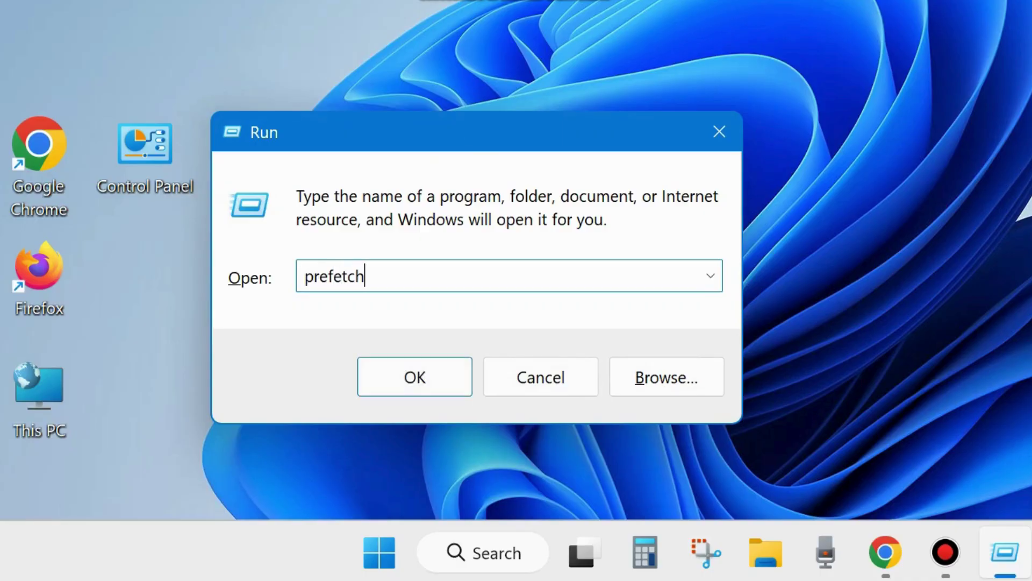
left_click(413, 379)
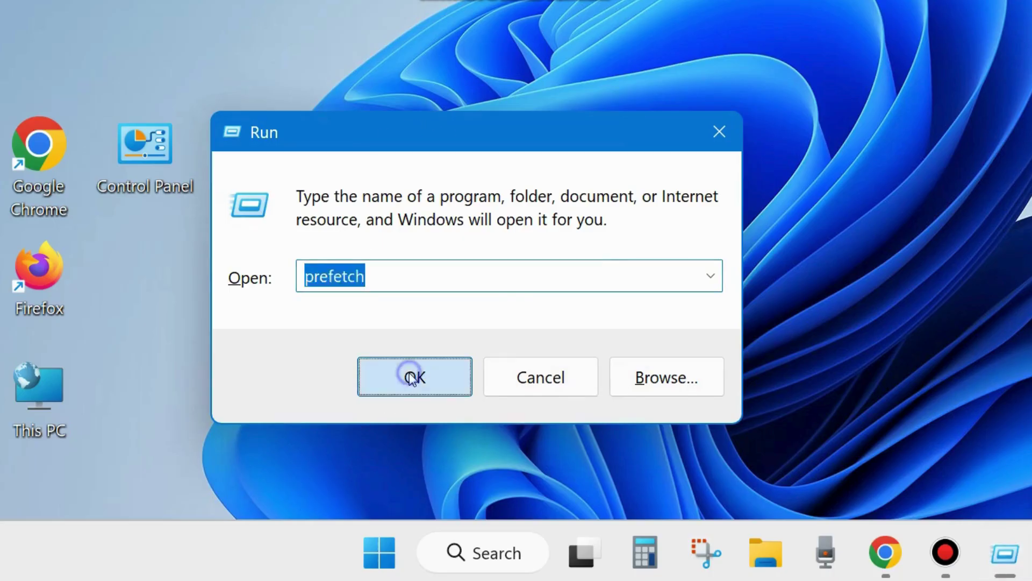
left_click(780, 188)
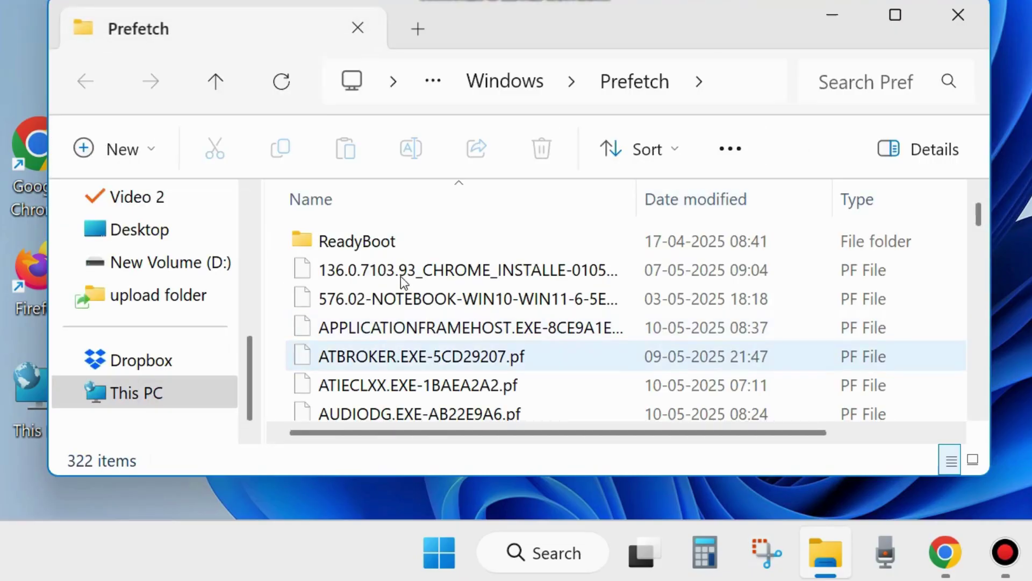
scroll(401, 281, "down", 1)
scroll(406, 333, "down", 3)
scroll(407, 334, "down", 3)
scroll(408, 334, "down", 3)
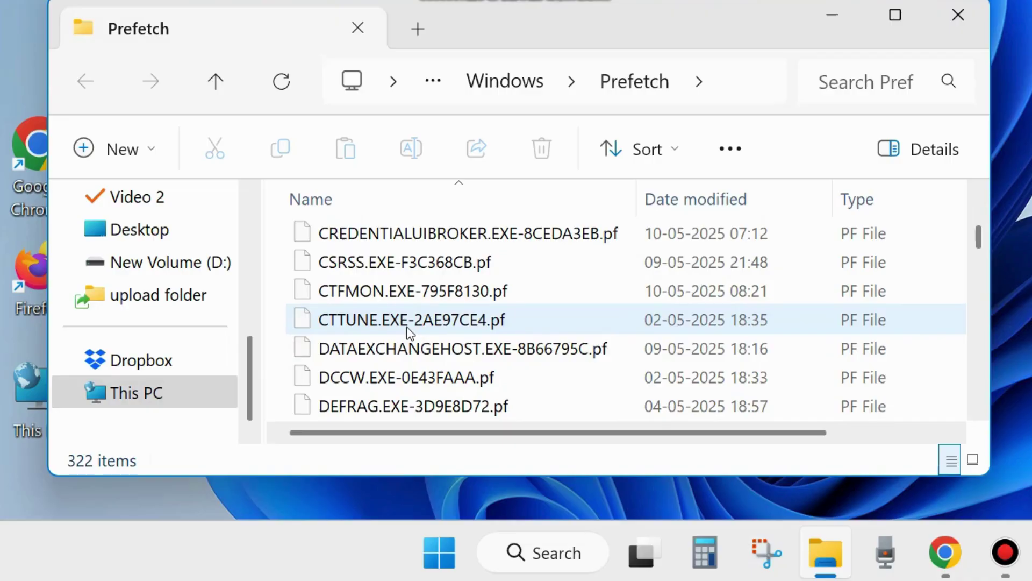
scroll(407, 331, "down", 3)
- Recycle all 322 Prefetch items, skipping the one in-use file, and close the window
left_click(389, 296)
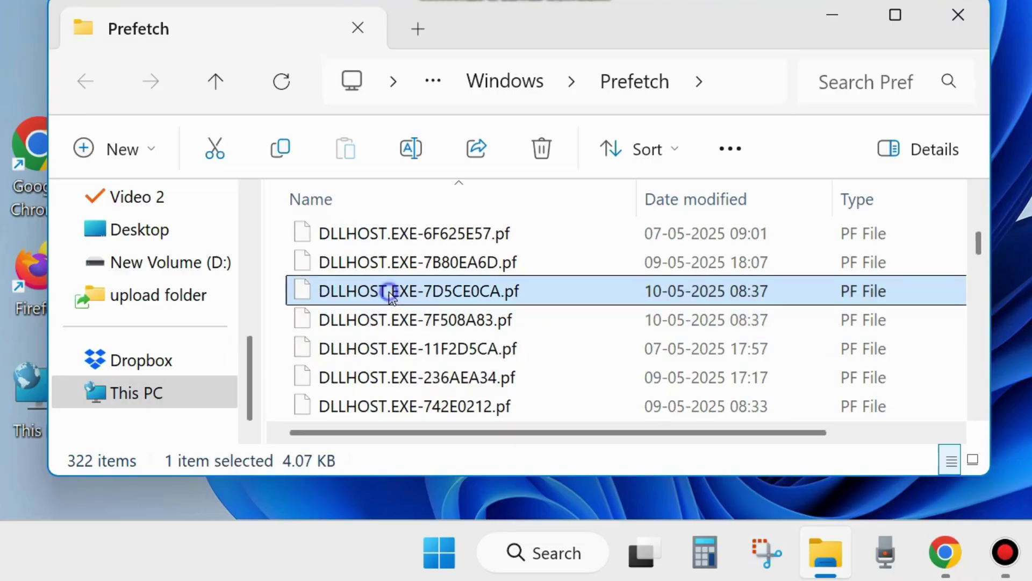
key("ctrl+a")
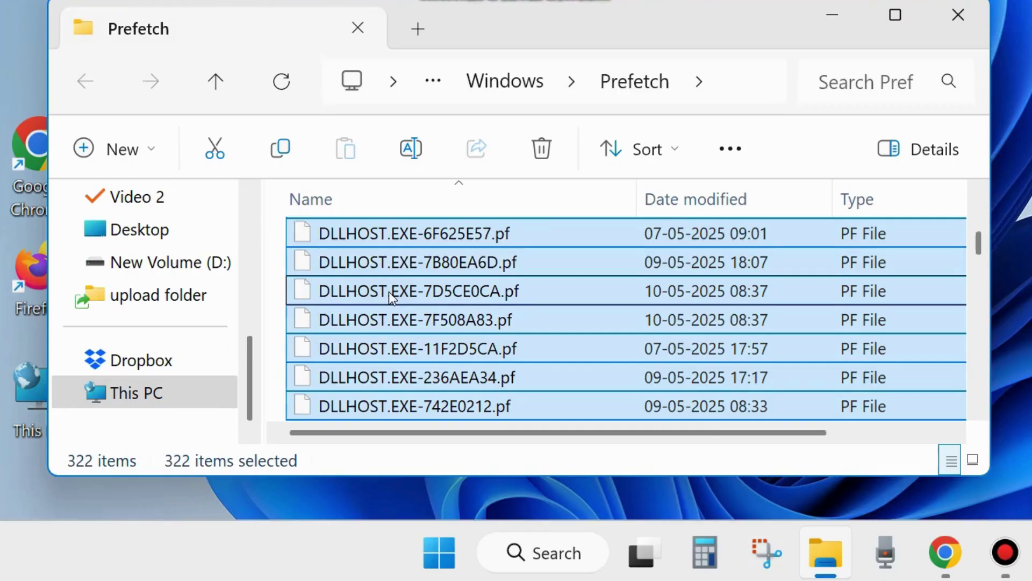
left_click(544, 145)
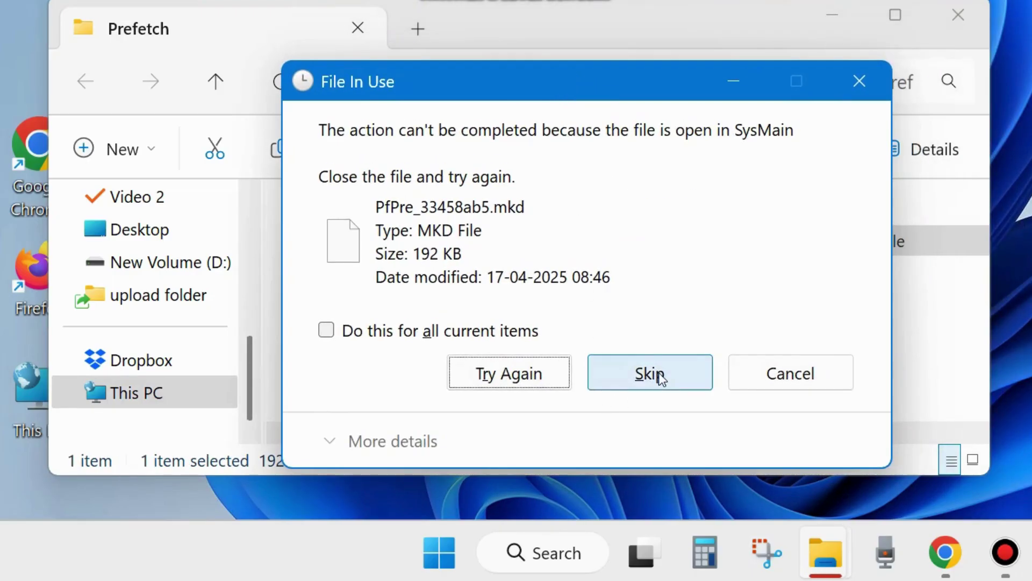
left_click(656, 374)
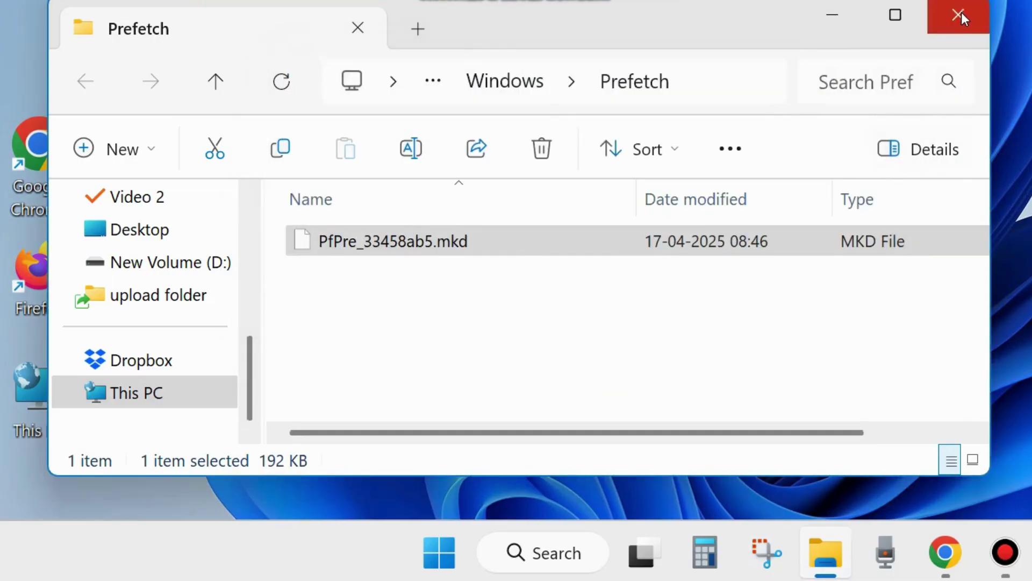
left_click(960, 14)
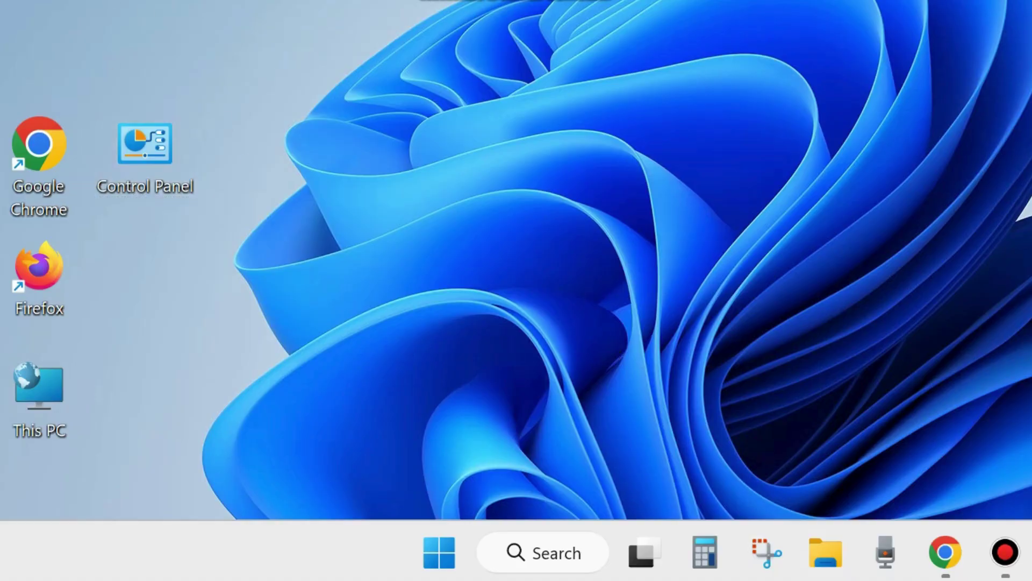
- Empty the desktop Recycle Bin and confirm permanent deletion of its items
left_click_drag(289, 292, 274, 309)
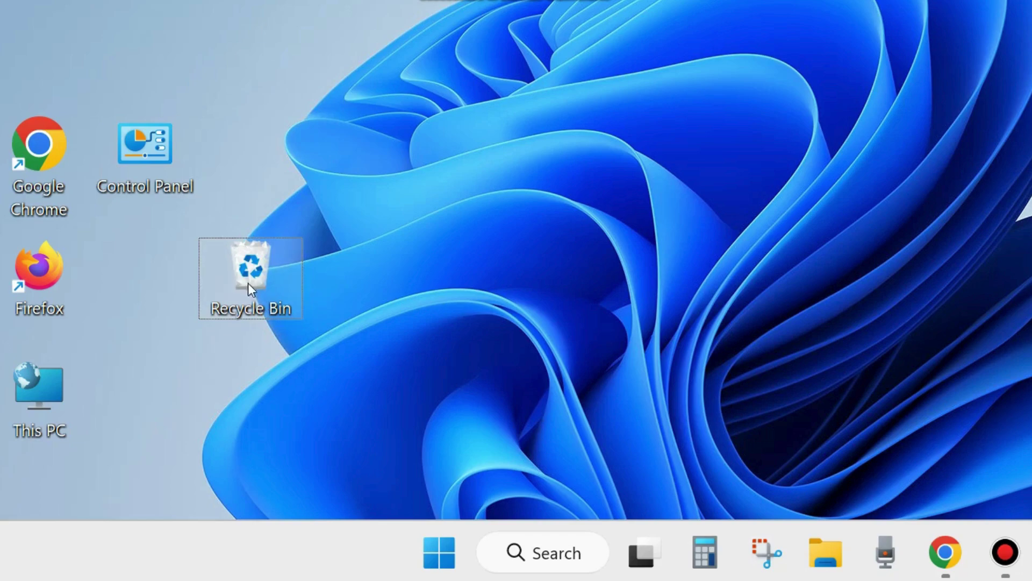
right_click(252, 274)
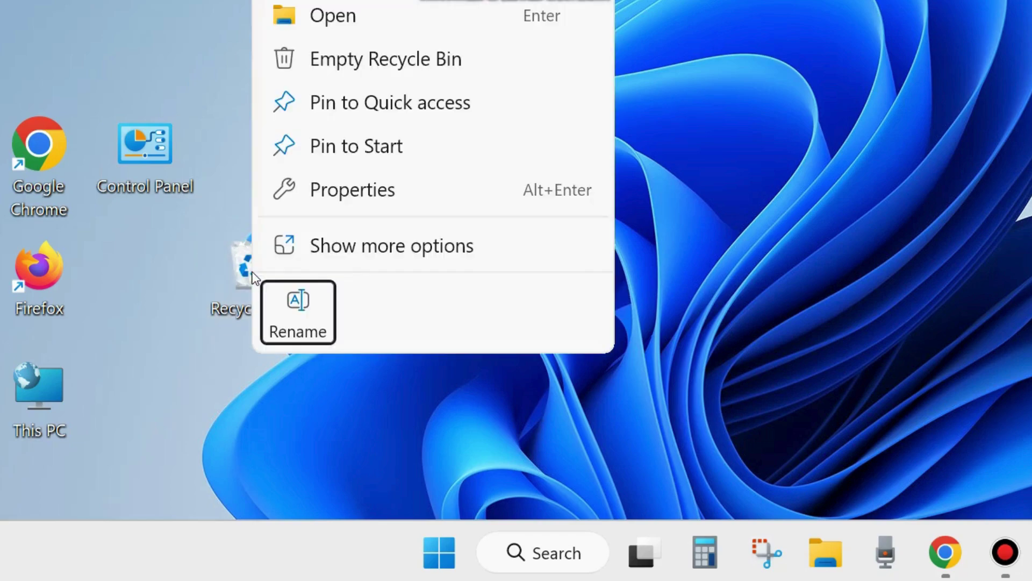
left_click(396, 65)
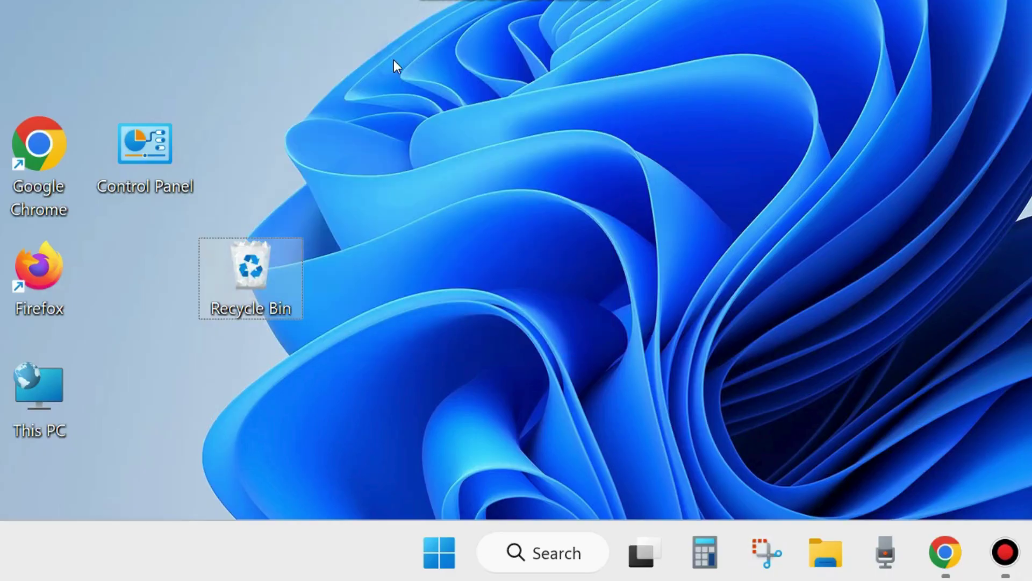
left_click(833, 171)
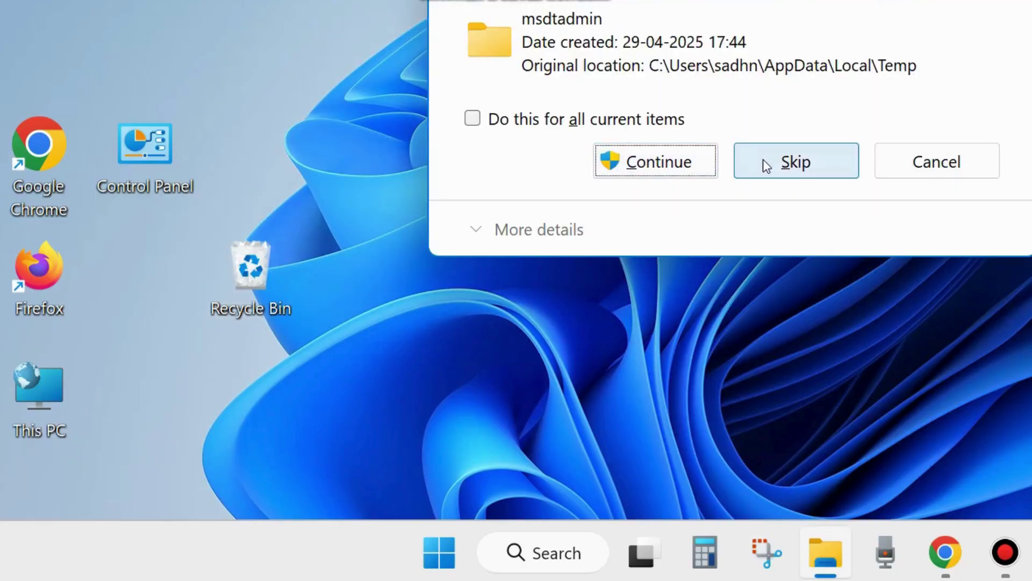
- Clear the msdtadmin prompt, skip two admin-protected files, then continue for all remaining items
left_click(668, 162)
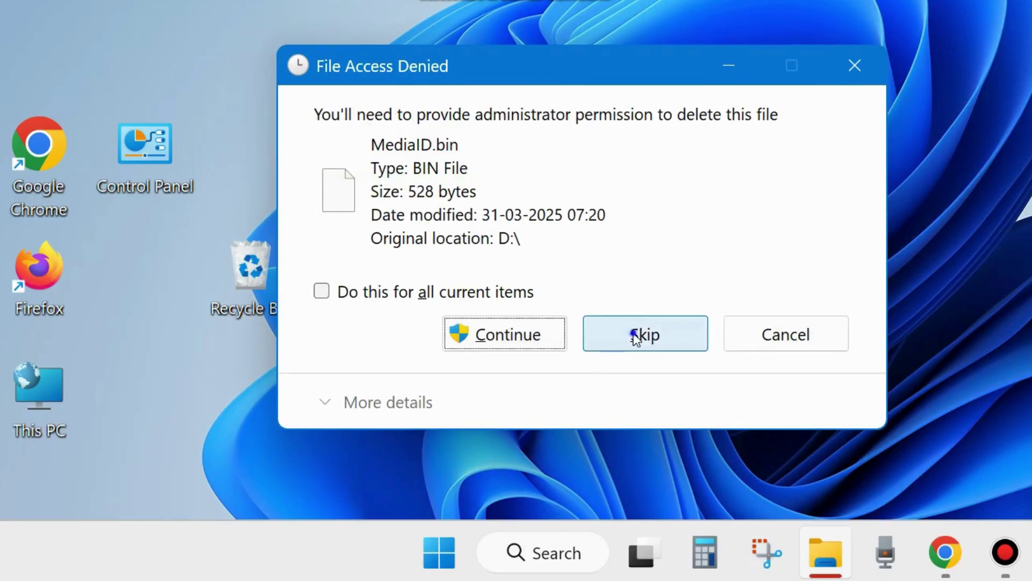
left_click(634, 335)
left_click(634, 333)
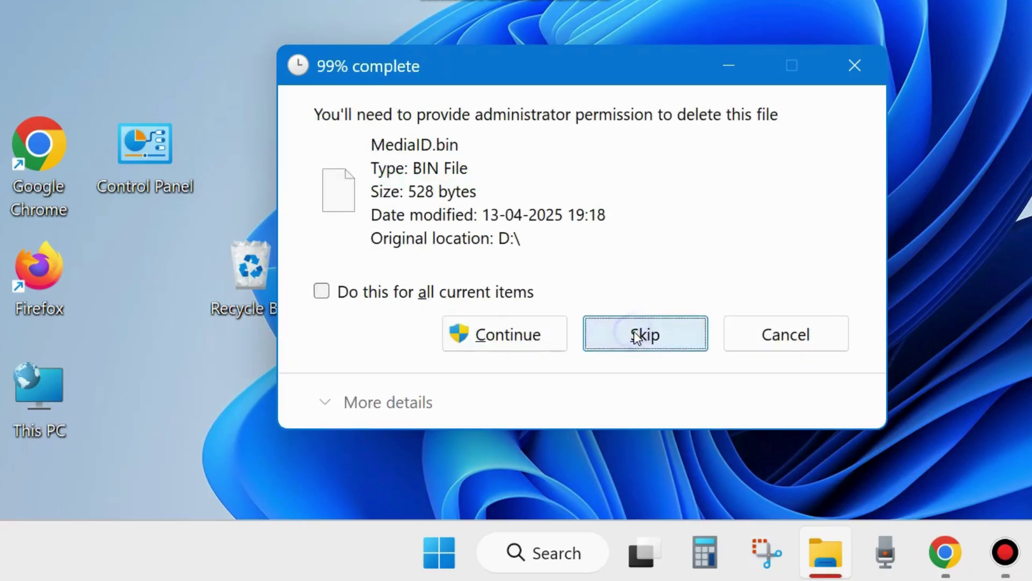
left_click(322, 292)
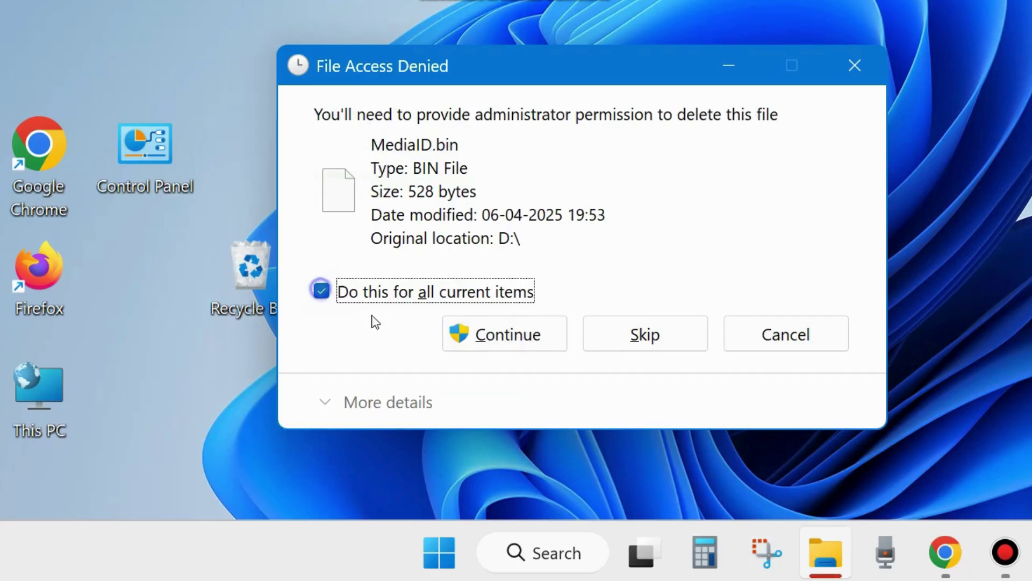
left_click(497, 335)
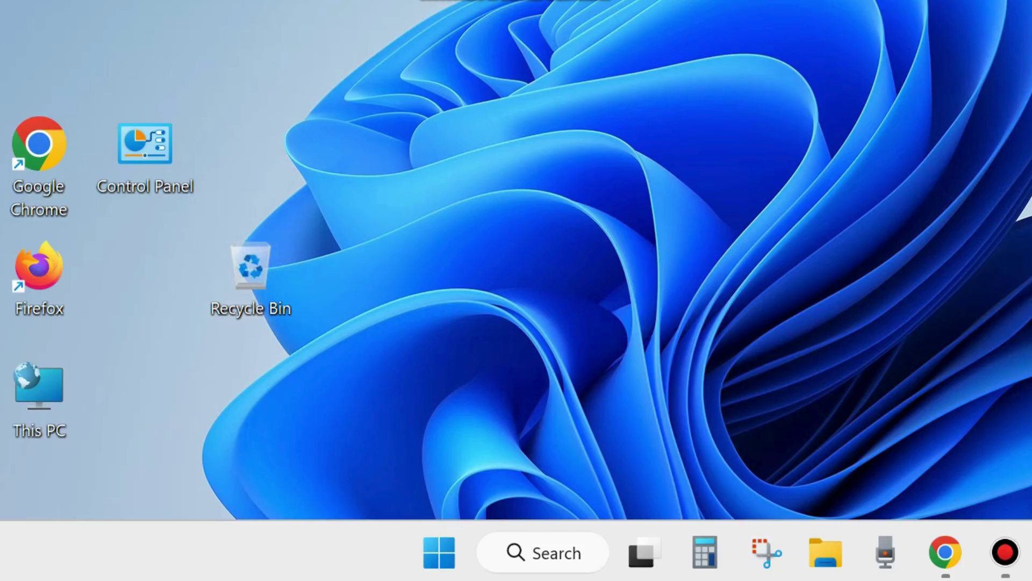
- Choose Turn off for Private and Public networks in Control Panel's Defender Firewall settings, then close
double_click(142, 146)
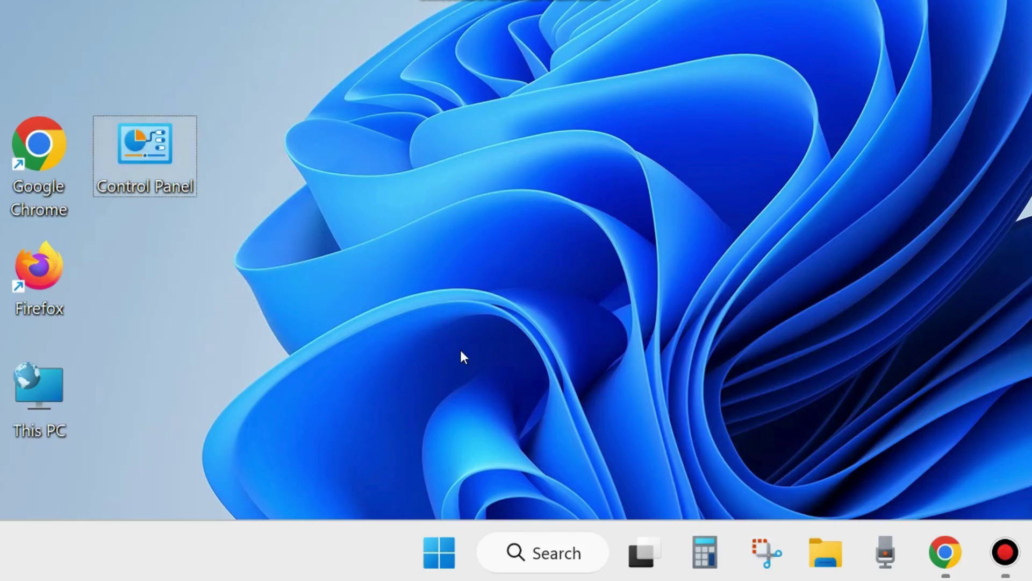
scroll(473, 358, "down", 2)
scroll(537, 436, "down", 2)
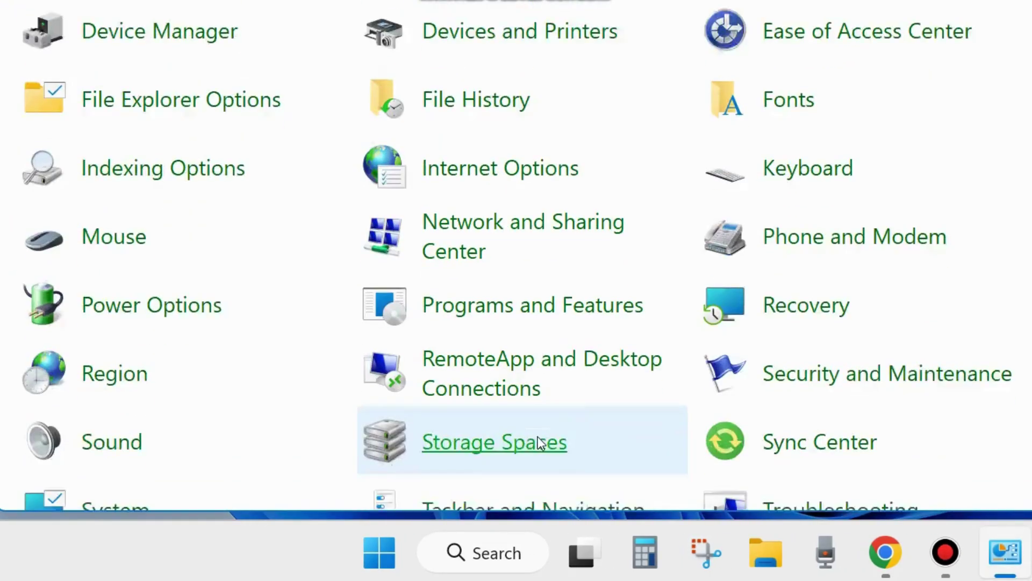
scroll(538, 436, "down", 3)
scroll(548, 459, "down", 2)
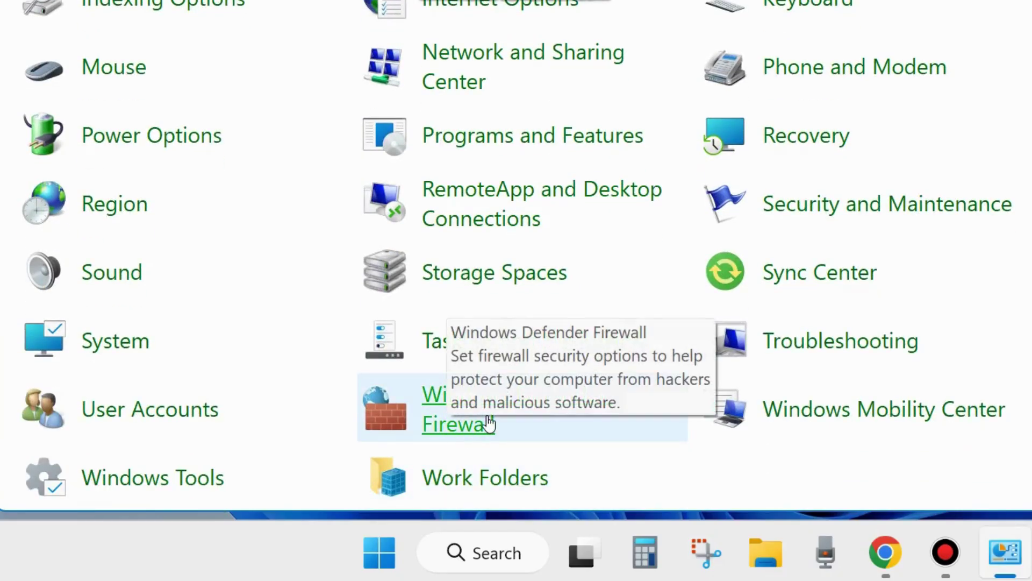
left_click(452, 422)
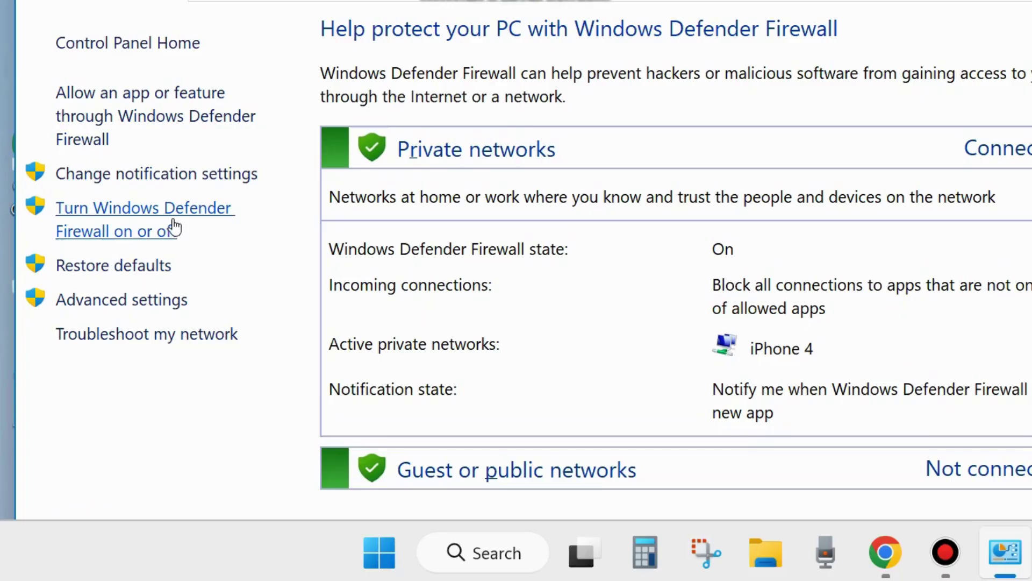
left_click(101, 219)
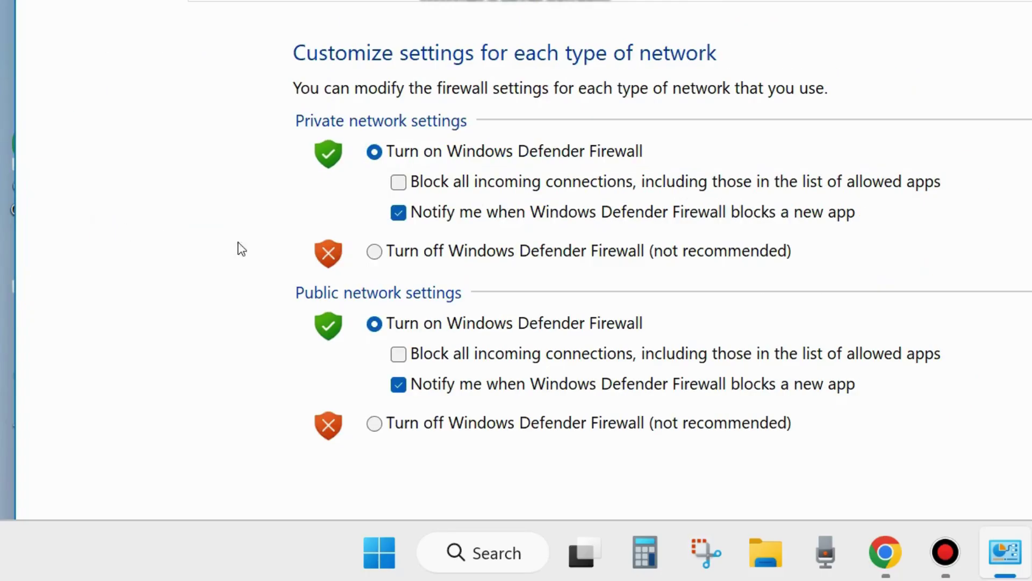
left_click(374, 251)
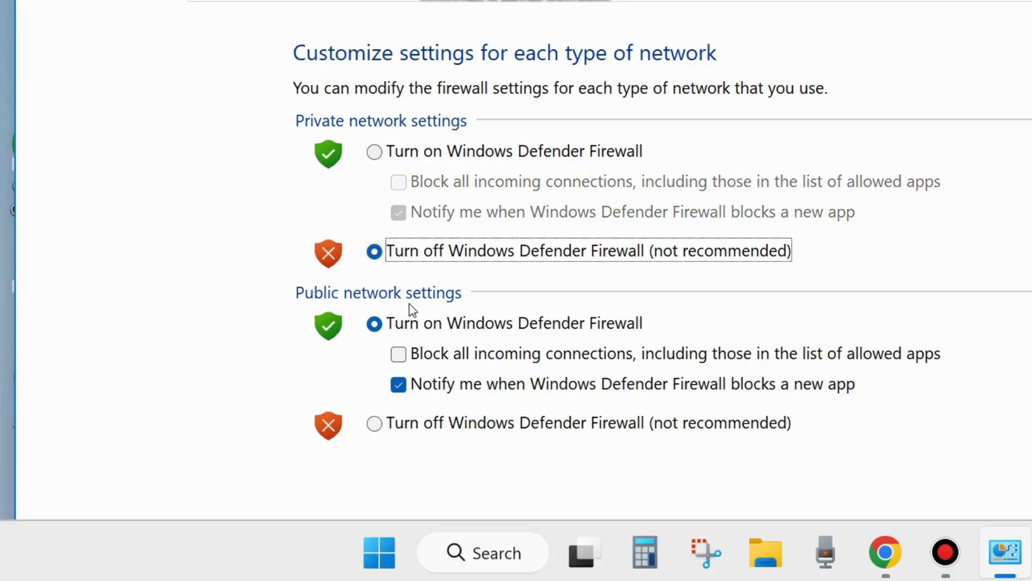
left_click(374, 422)
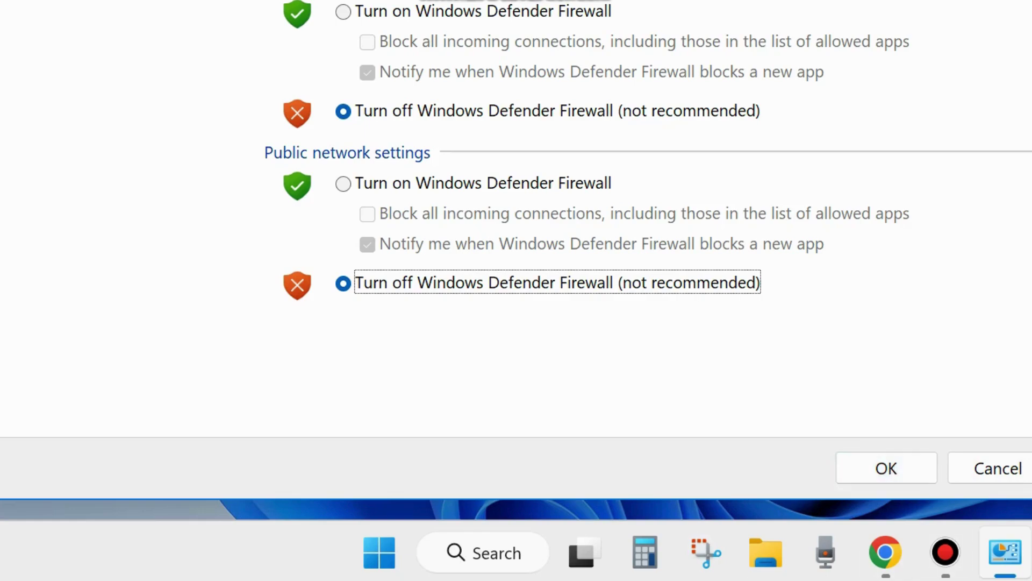
key("alt+F4")
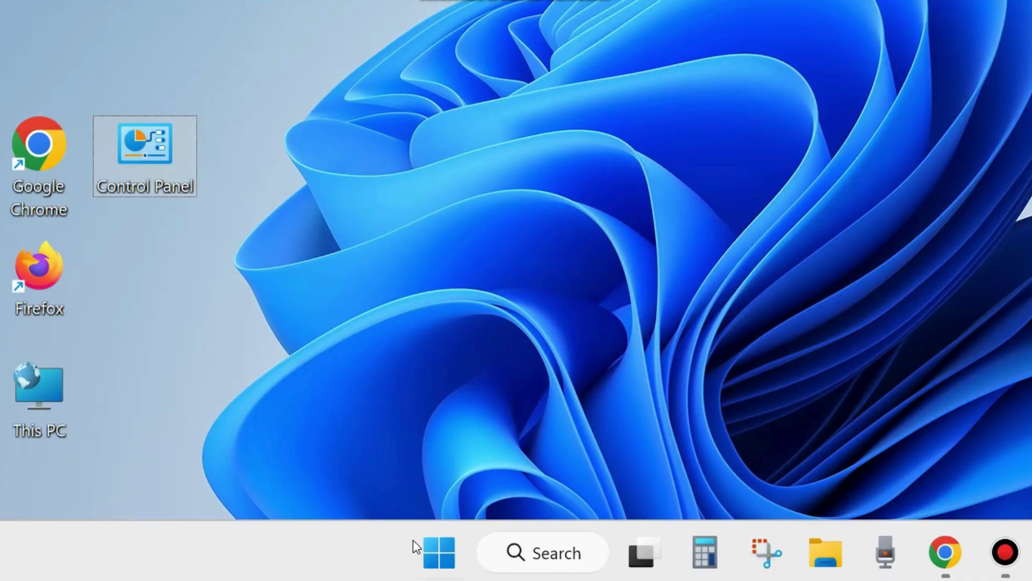
- Run services.msc from the Run dialog to open the Services console
right_click(430, 554)
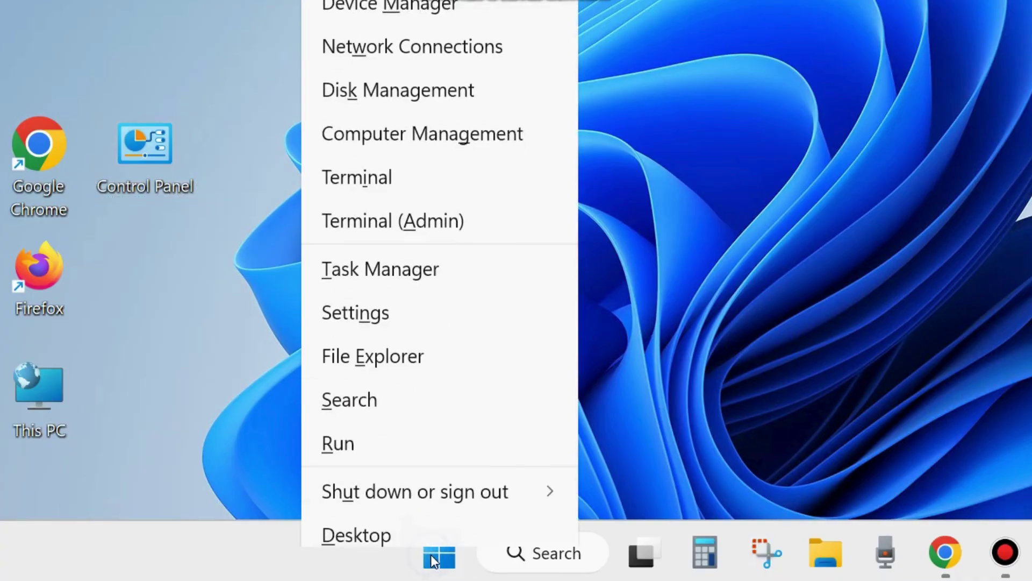
left_click(353, 436)
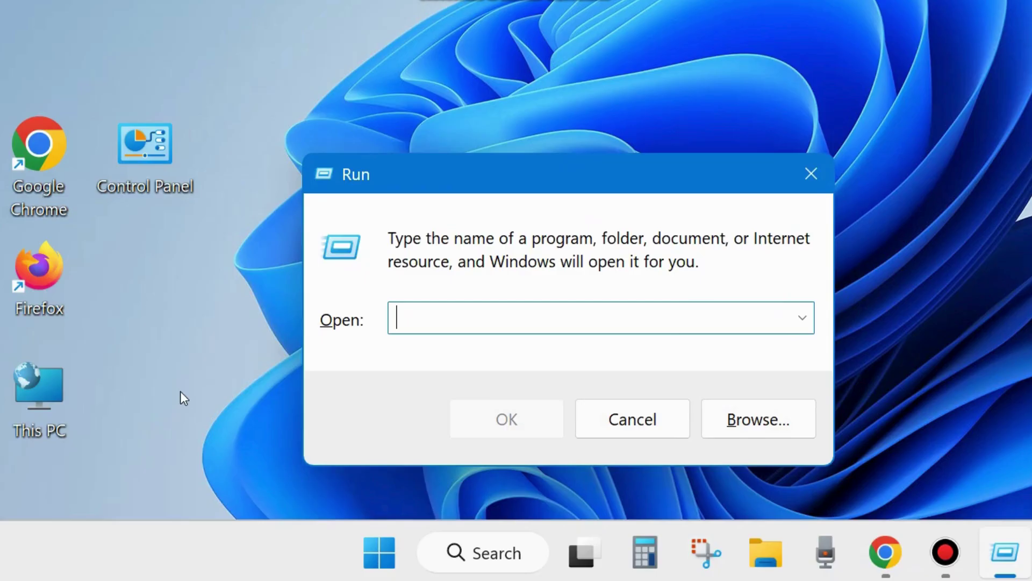
type("servi")
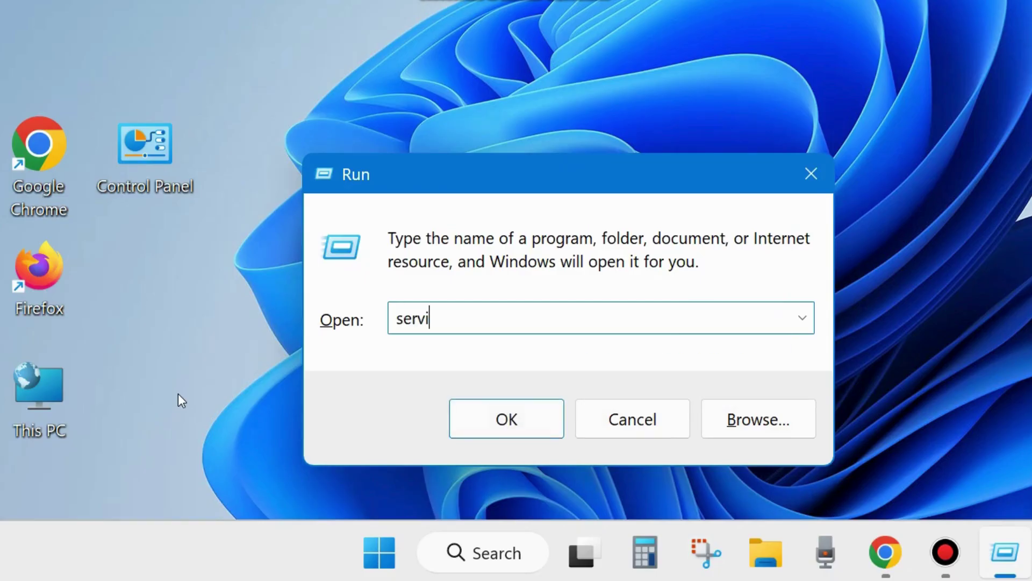
type("ces.ms")
type("c")
left_click(505, 420)
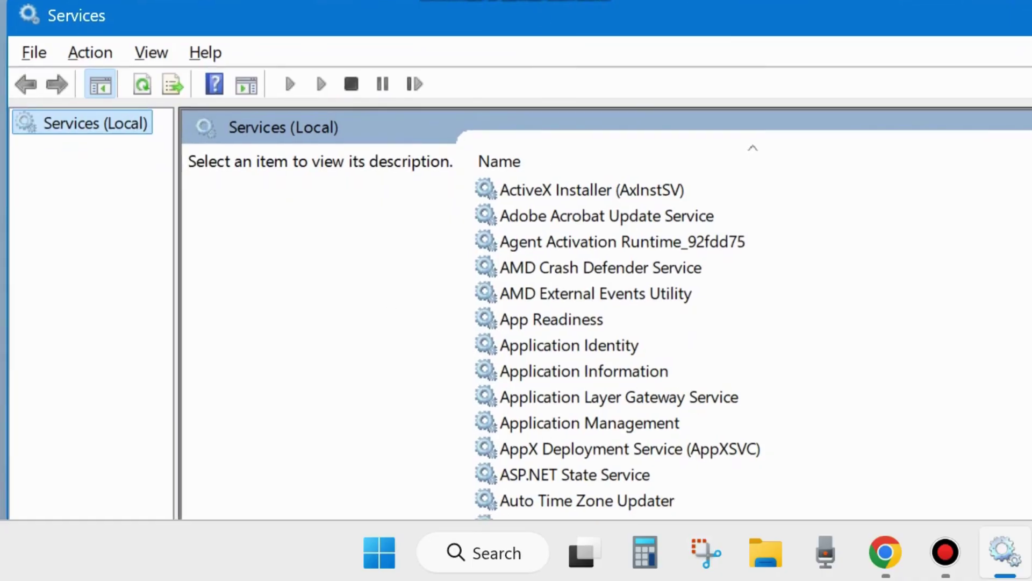
scroll(629, 347, "down", 20)
scroll(629, 347, "down", 10)
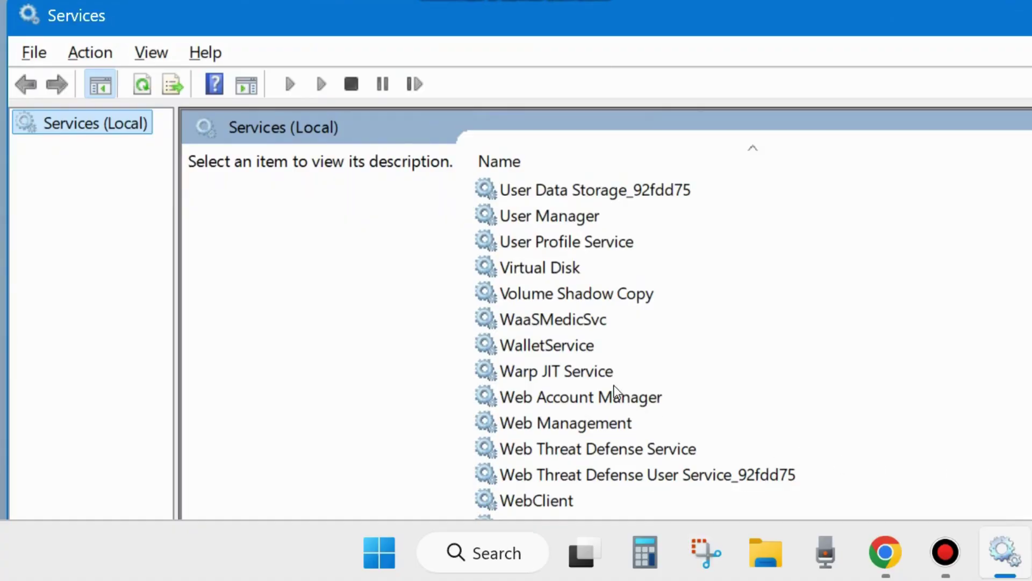
scroll(589, 368, "down", 2)
scroll(597, 369, "down", 3)
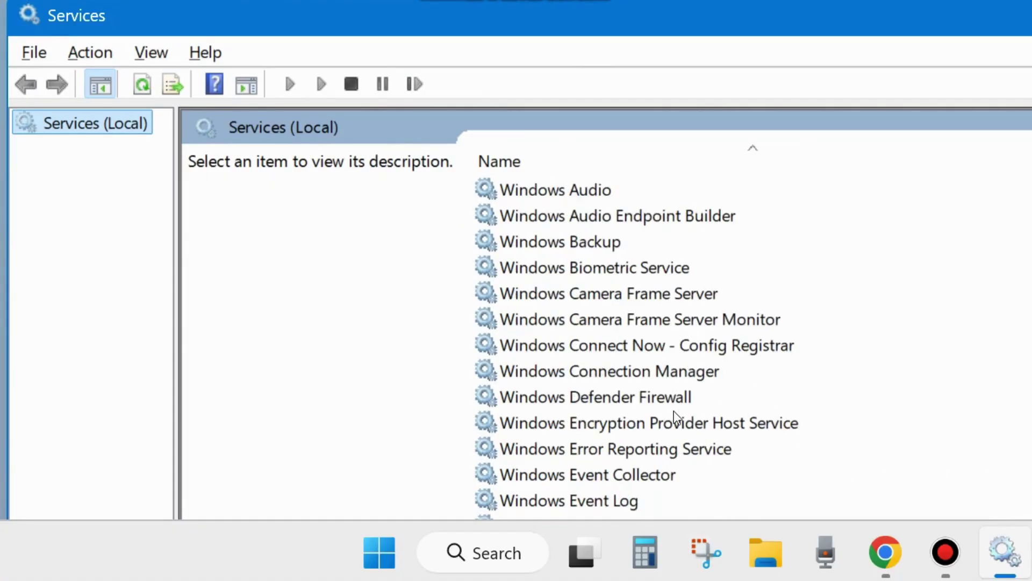
scroll(676, 418, "down", 4)
scroll(565, 307, "up", 2)
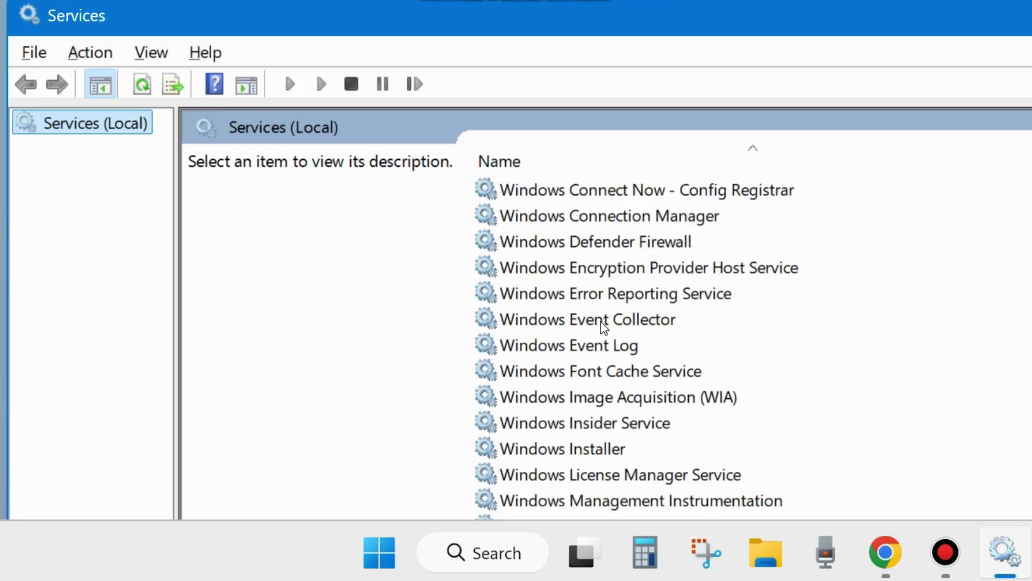
- Select Windows Installer in the Services list, showing it stopped with Manual startup
left_click(574, 451)
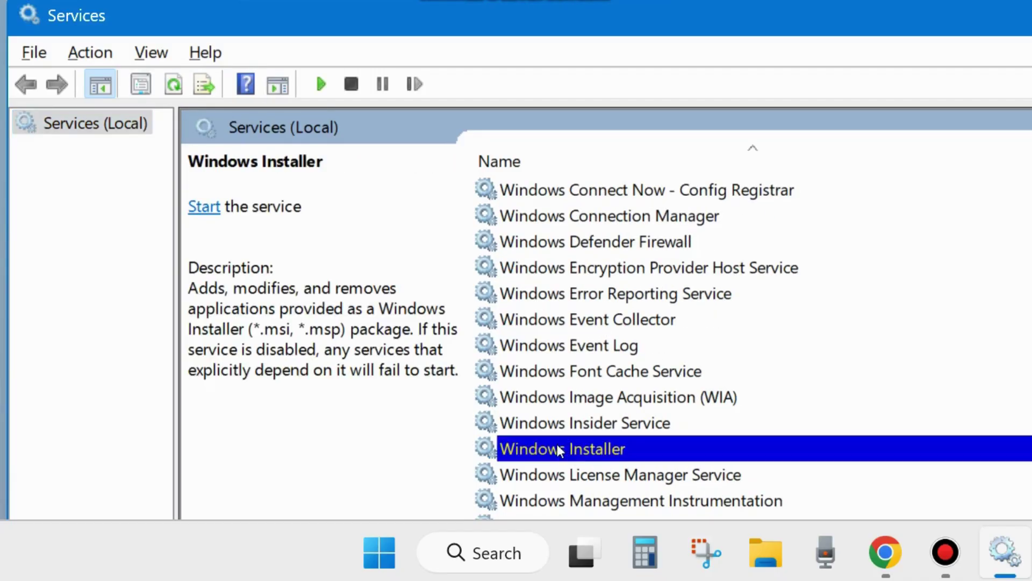
- Start Windows Installer from its properties dialog and close the dialog with OK
double_click(554, 447)
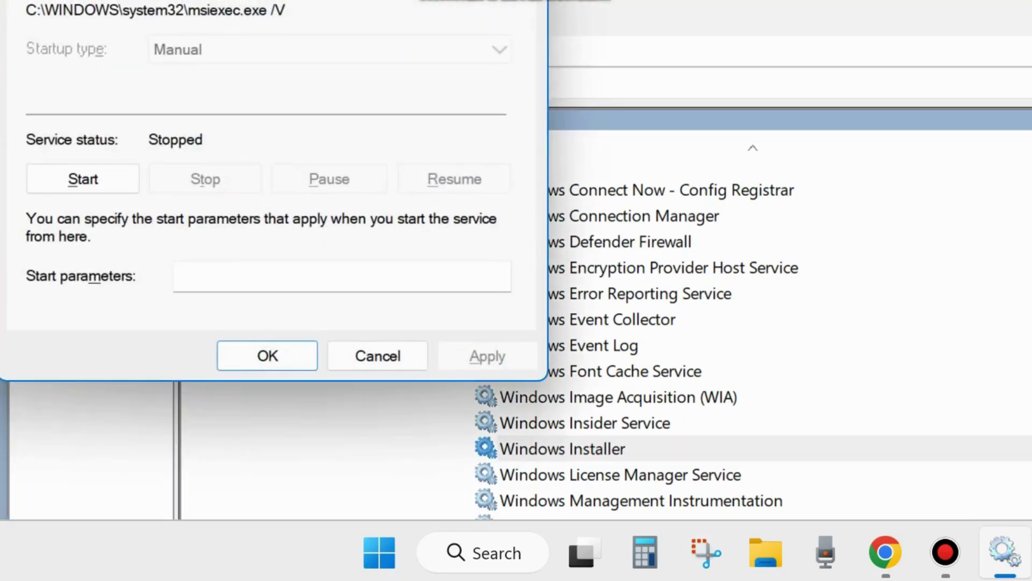
left_click_drag(449, 28, 495, 27)
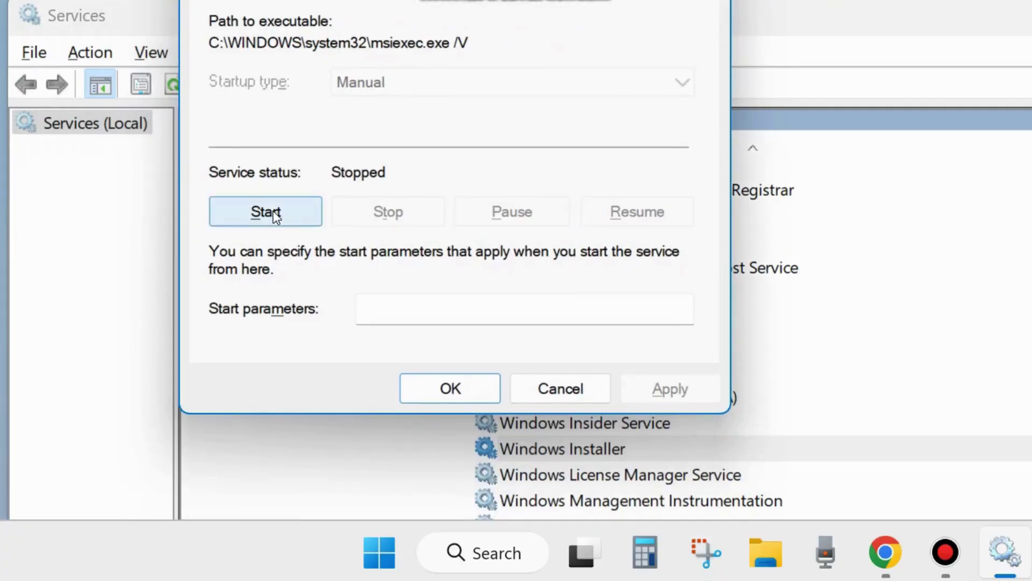
left_click(265, 212)
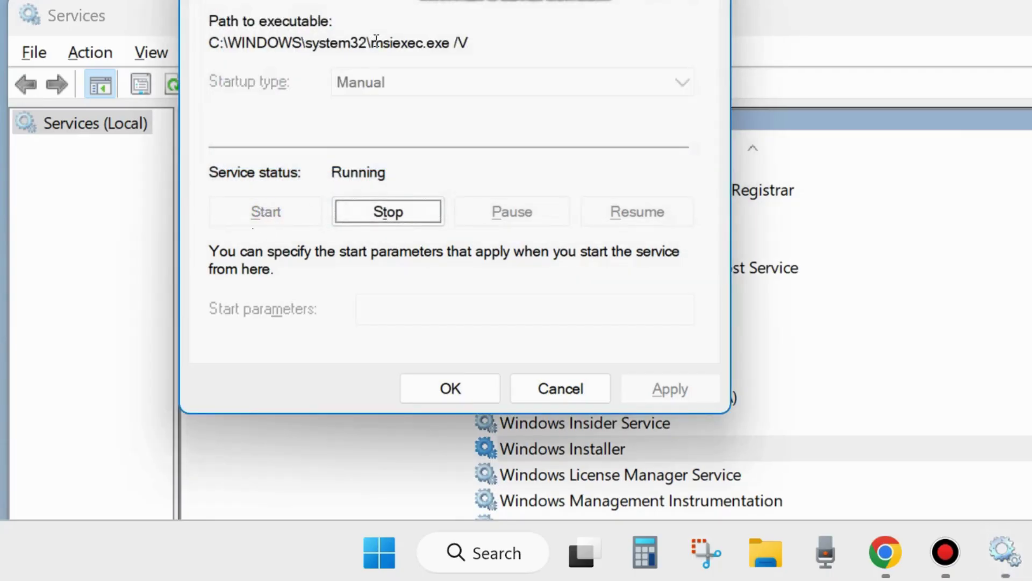
left_click_drag(451, 4, 467, 29)
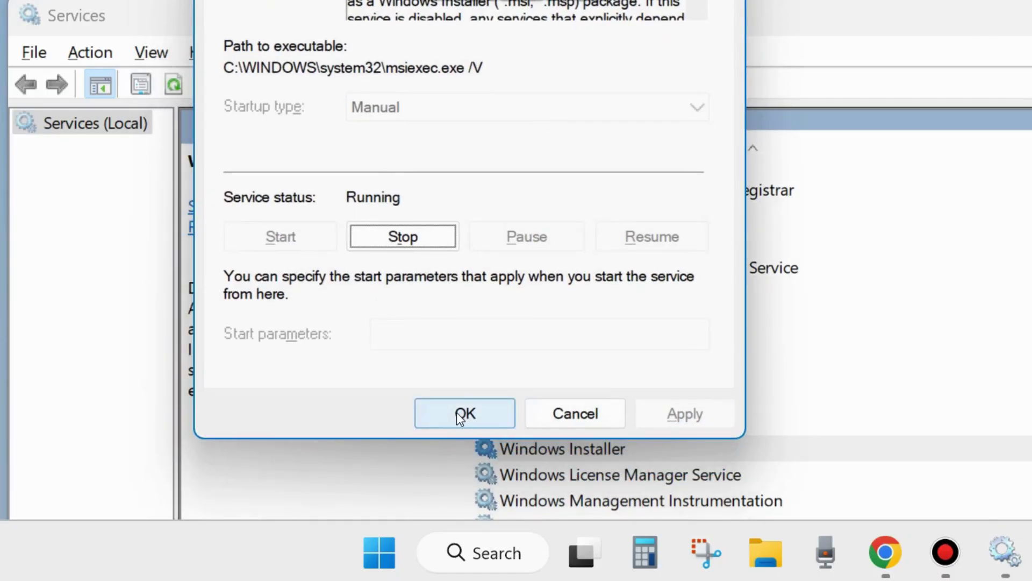
left_click(457, 412)
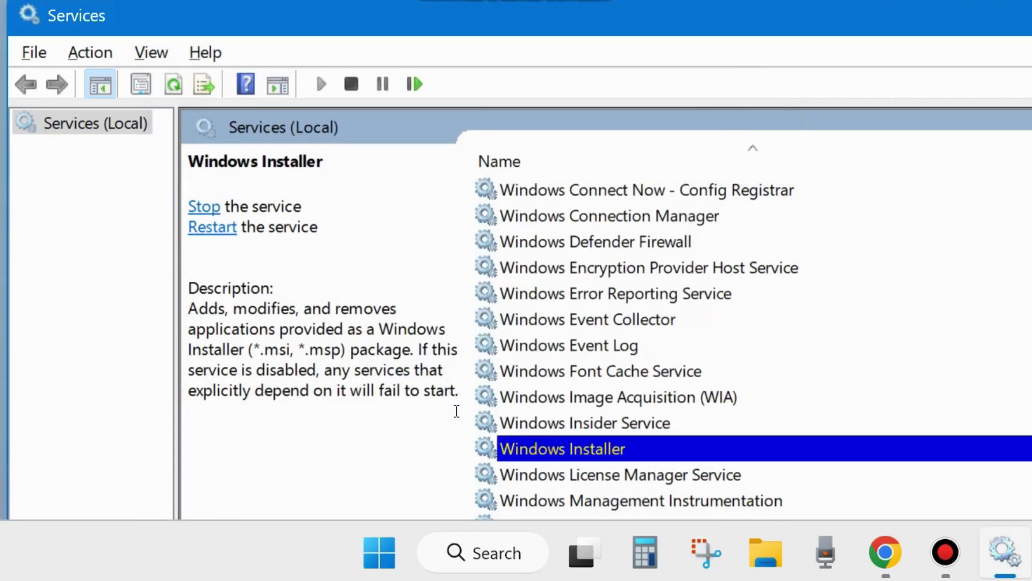